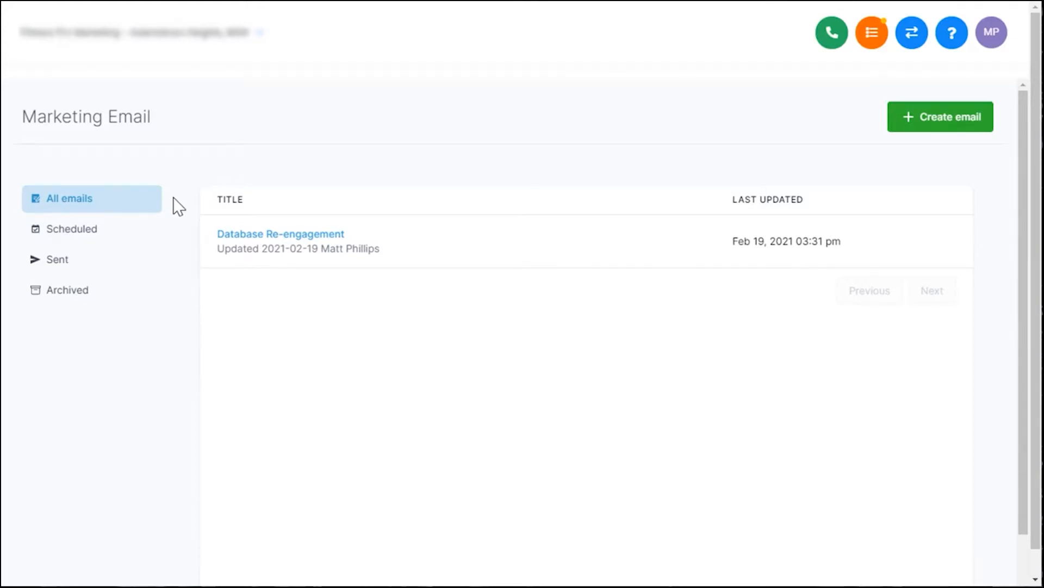
mouse_move(338, 242)
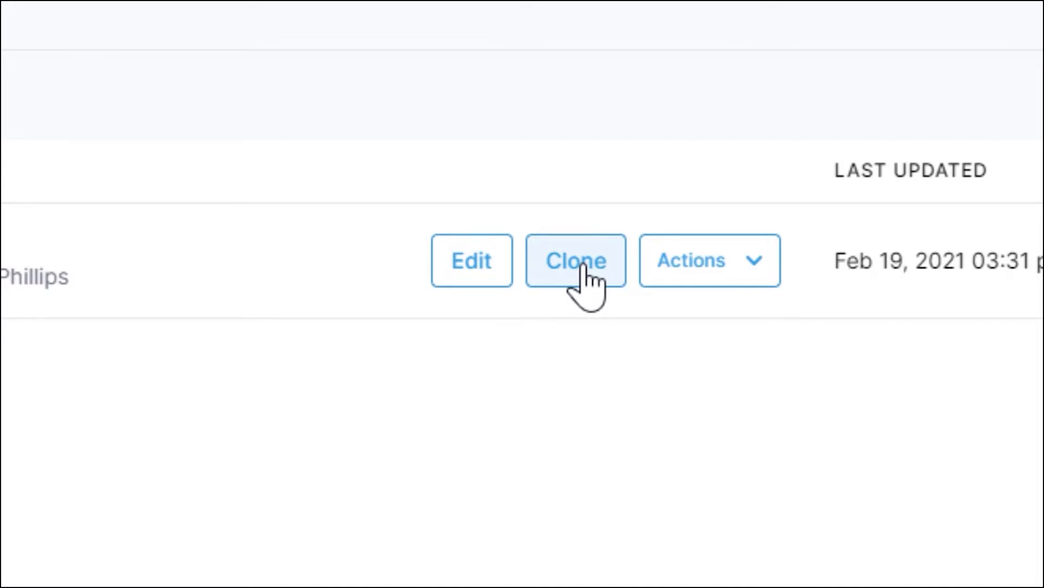
left_click(761, 262)
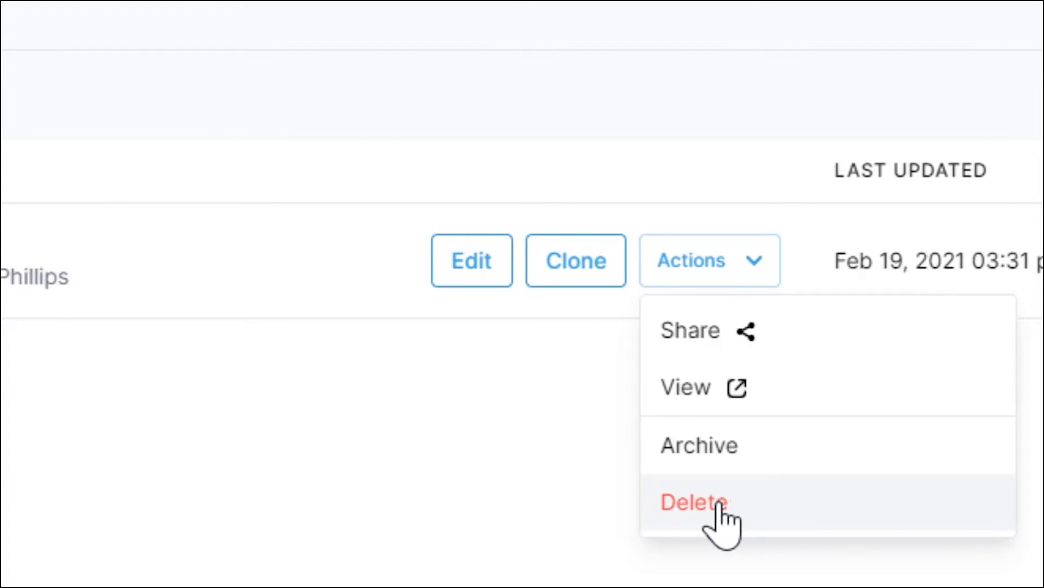
left_click(719, 505)
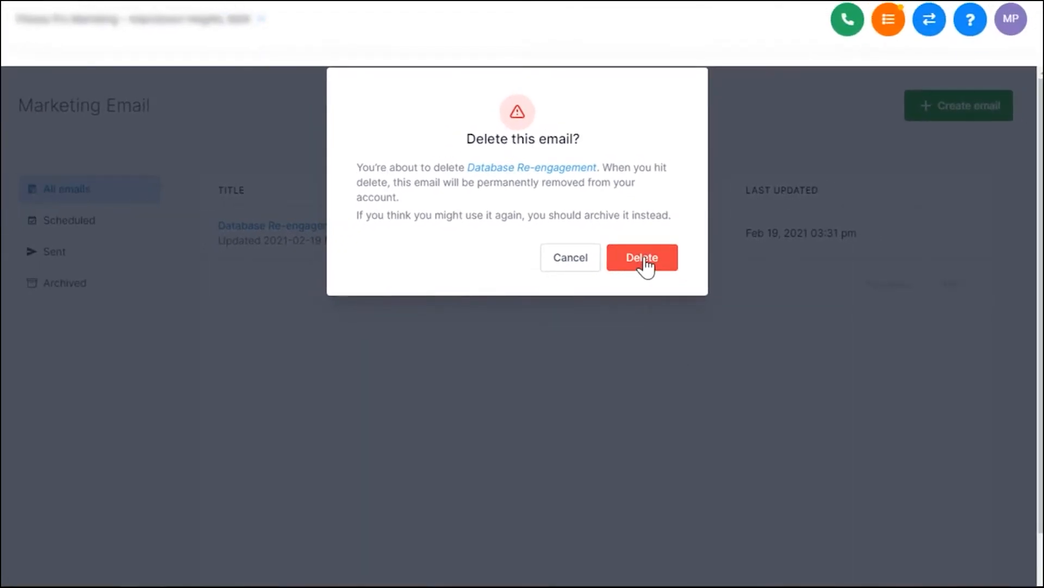
left_click(571, 266)
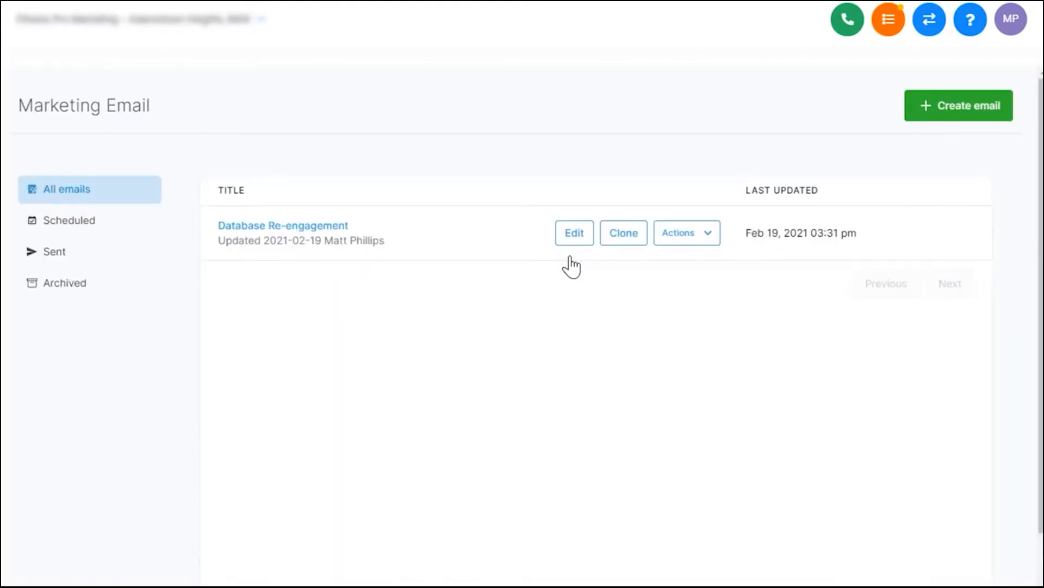
- Review the details and performance statistics of the Database Re-engagement email, and close them
mouse_move(503, 238)
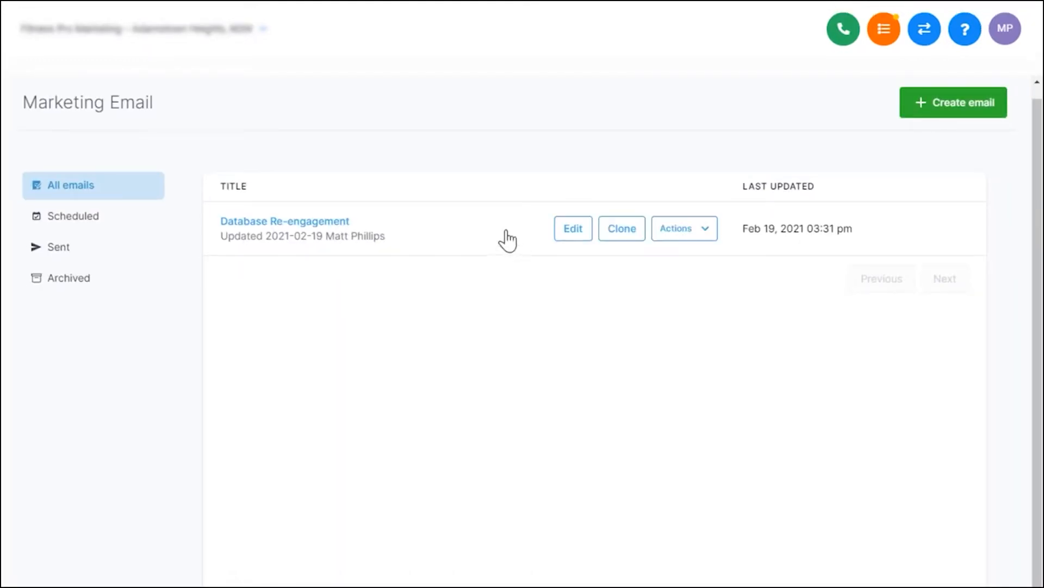
left_click(459, 240)
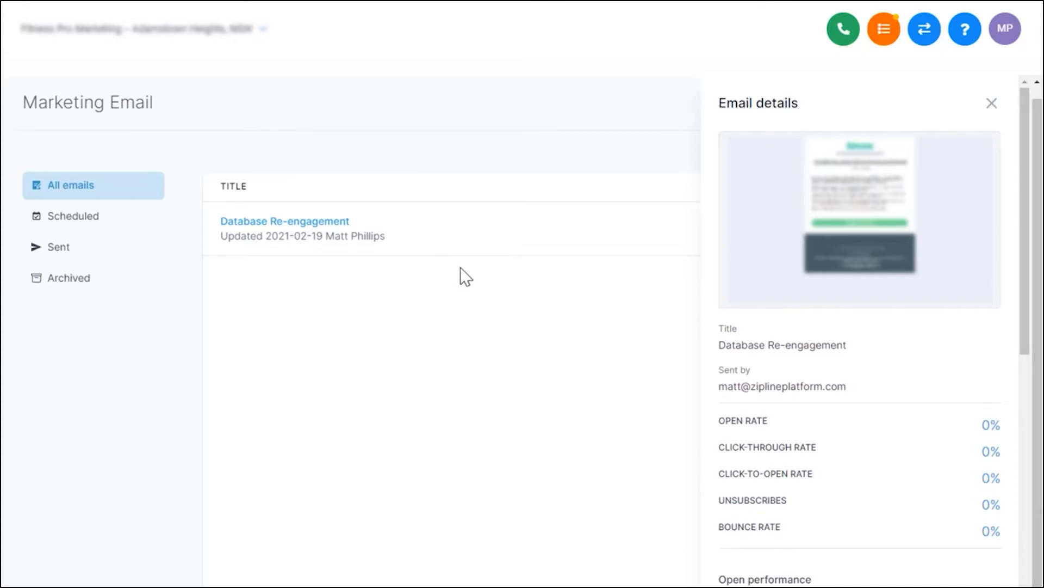
left_click_drag(1027, 208, 1003, 514)
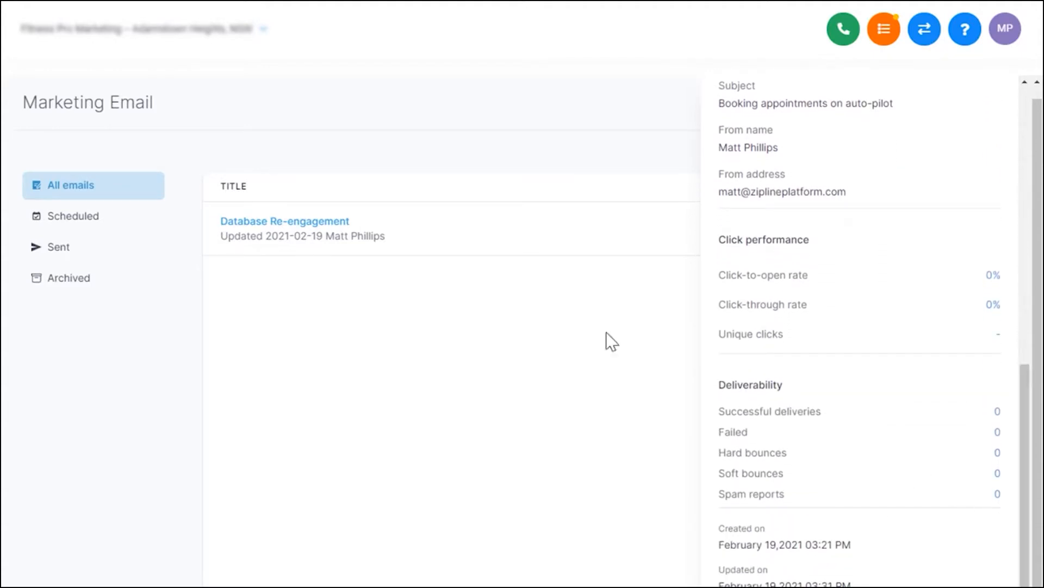
scroll(969, 378, "up", 10)
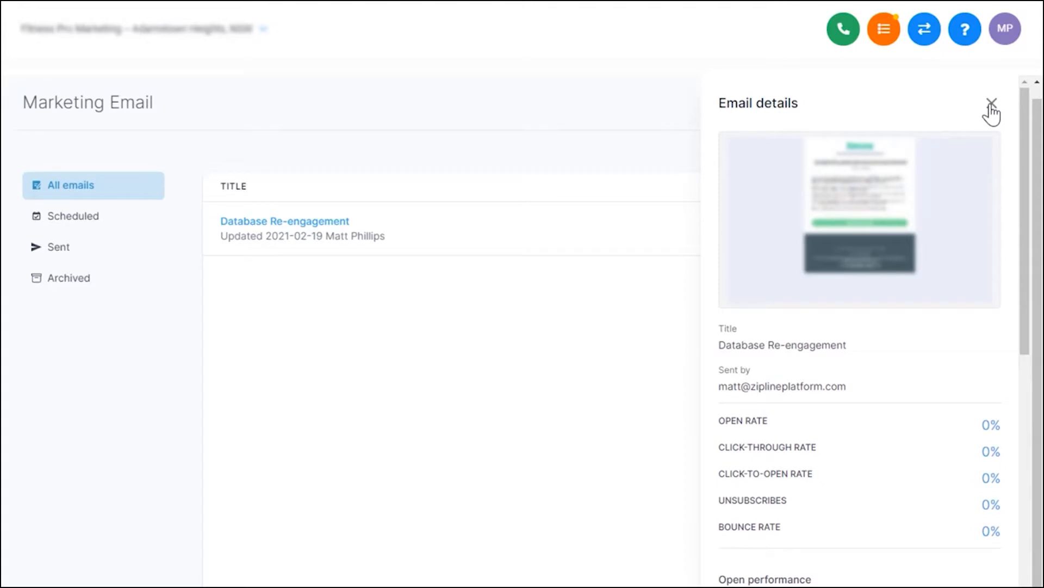
left_click(991, 104)
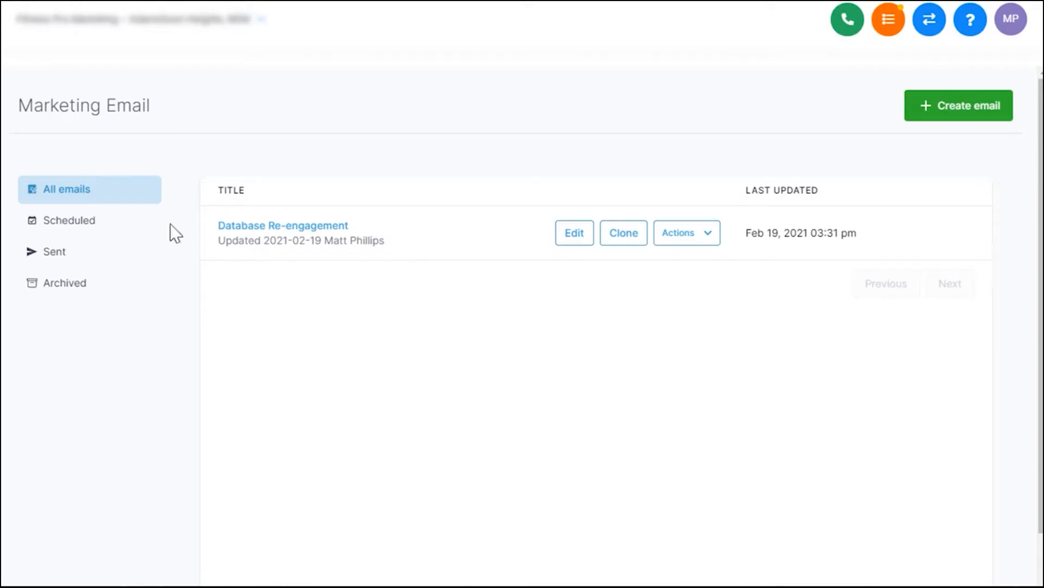
- Check the scheduled, sent and archived email lists, and return to the list of all emails
left_click(130, 231)
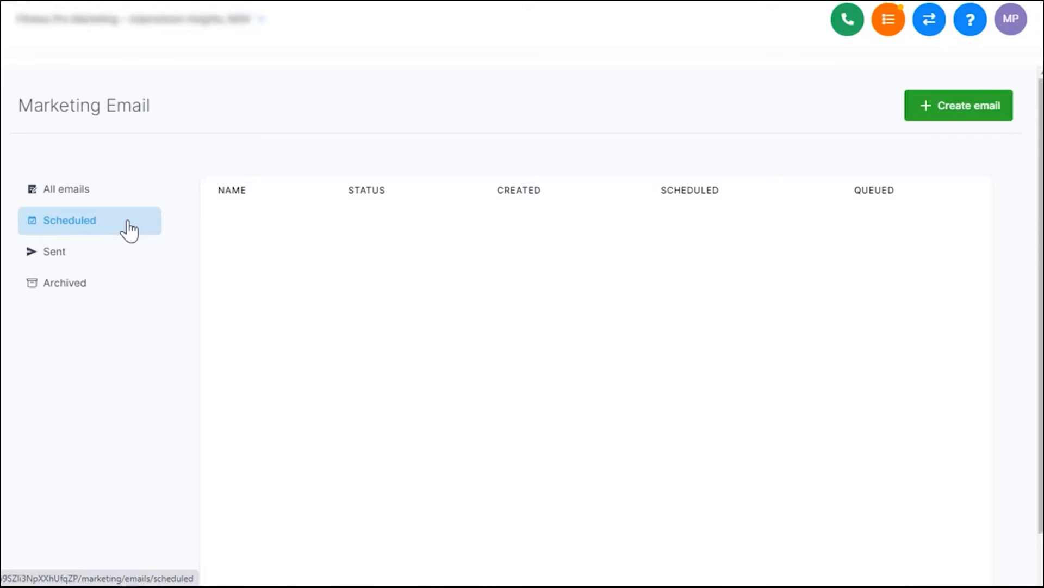
left_click(109, 265)
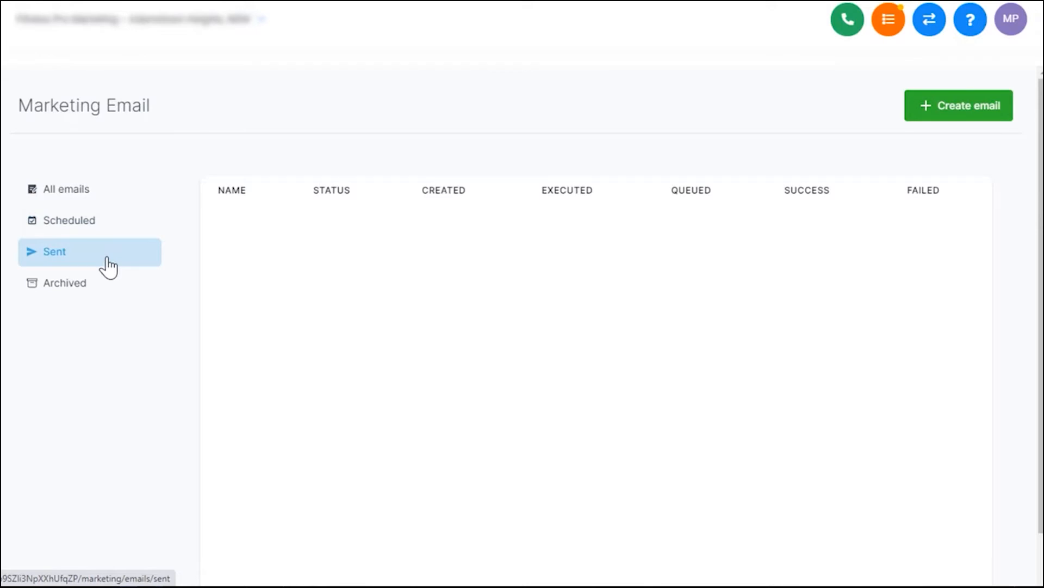
left_click(107, 289)
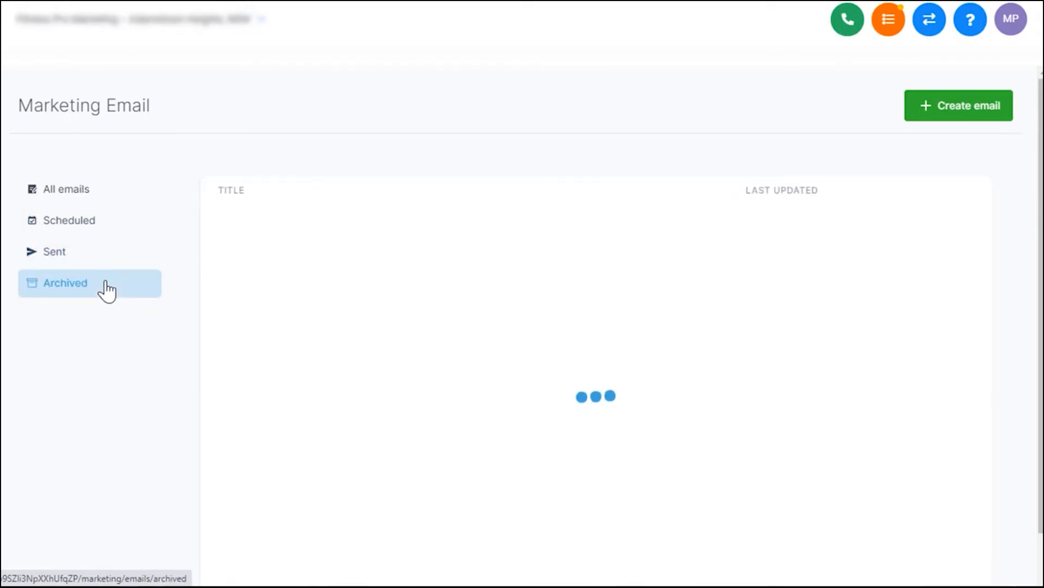
left_click(89, 203)
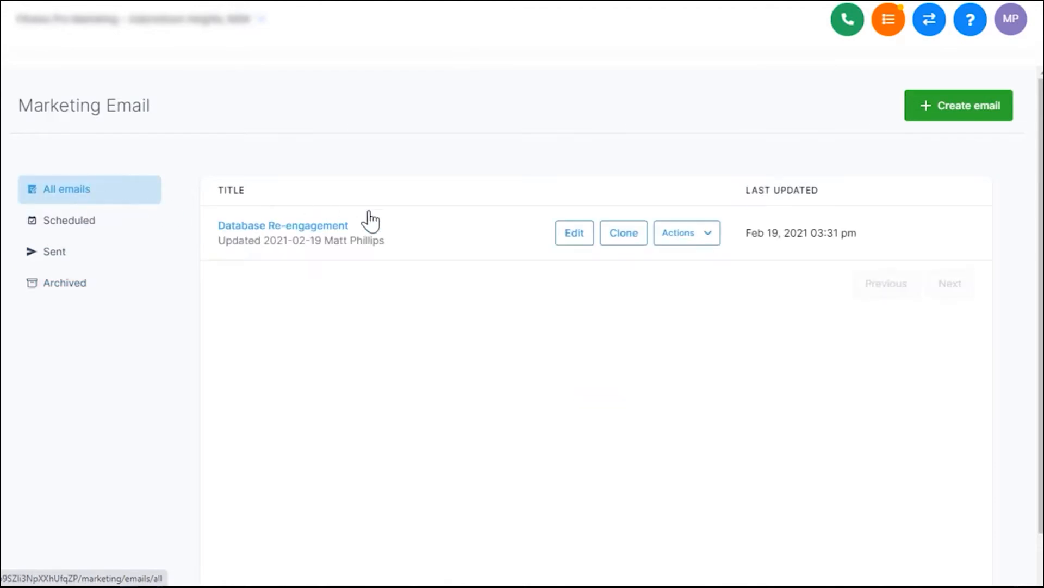
left_click(709, 235)
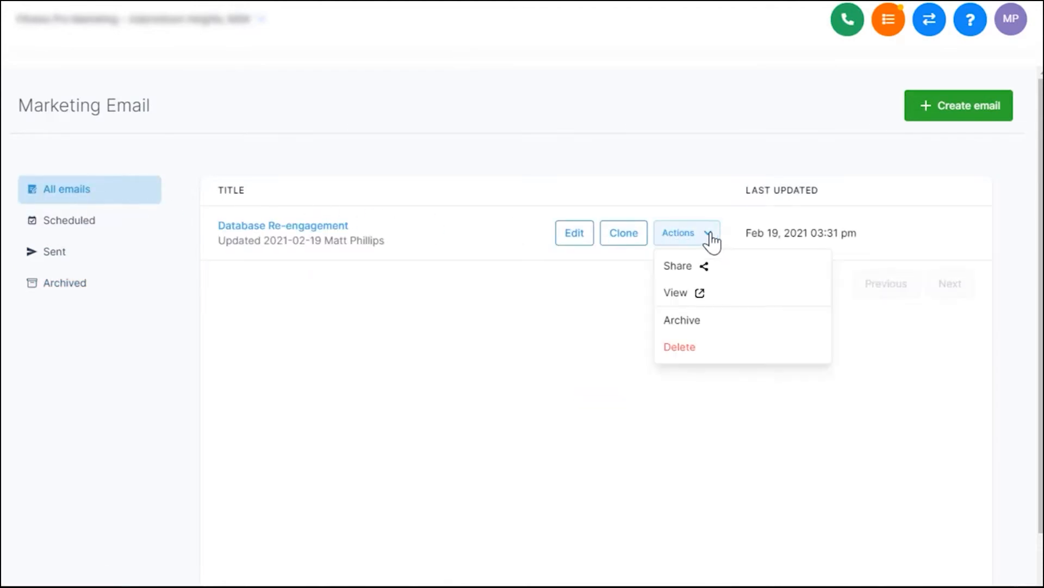
left_click(694, 321)
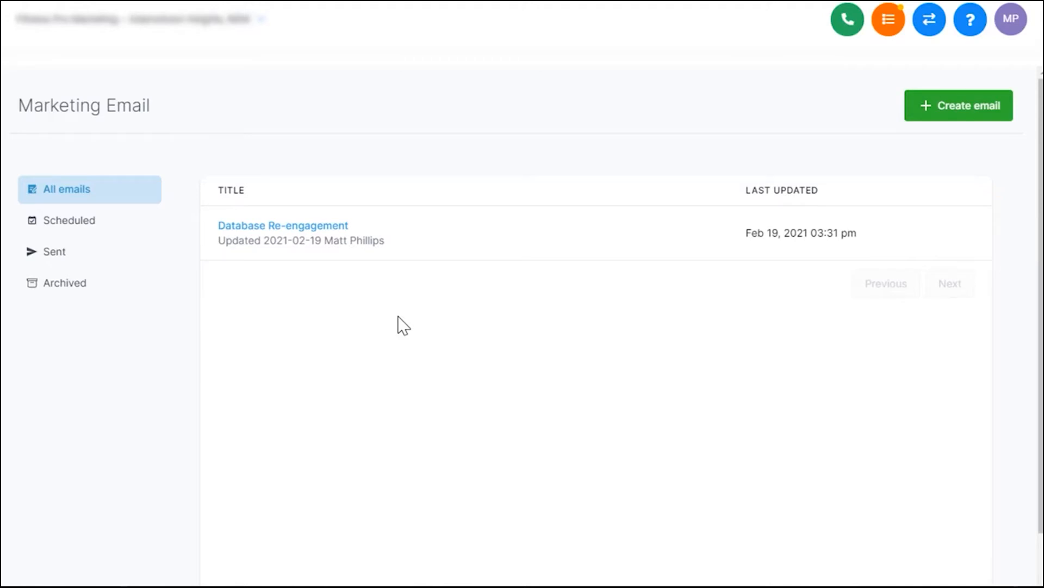
- Create a new marketing email based on the Update template
mouse_move(490, 243)
left_click(968, 109)
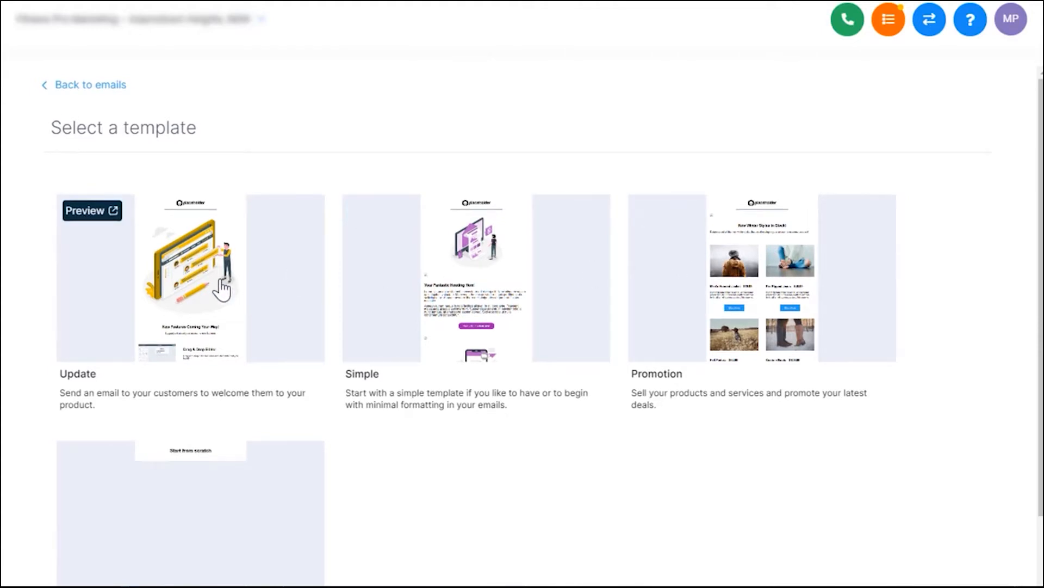
scroll(237, 404, "down", 2)
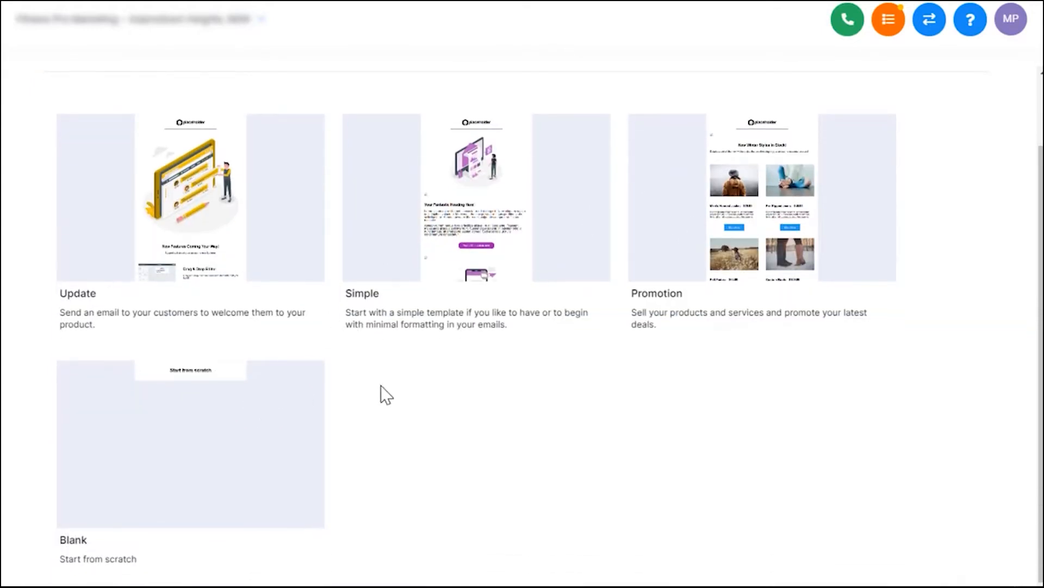
scroll(381, 386, "up", 2)
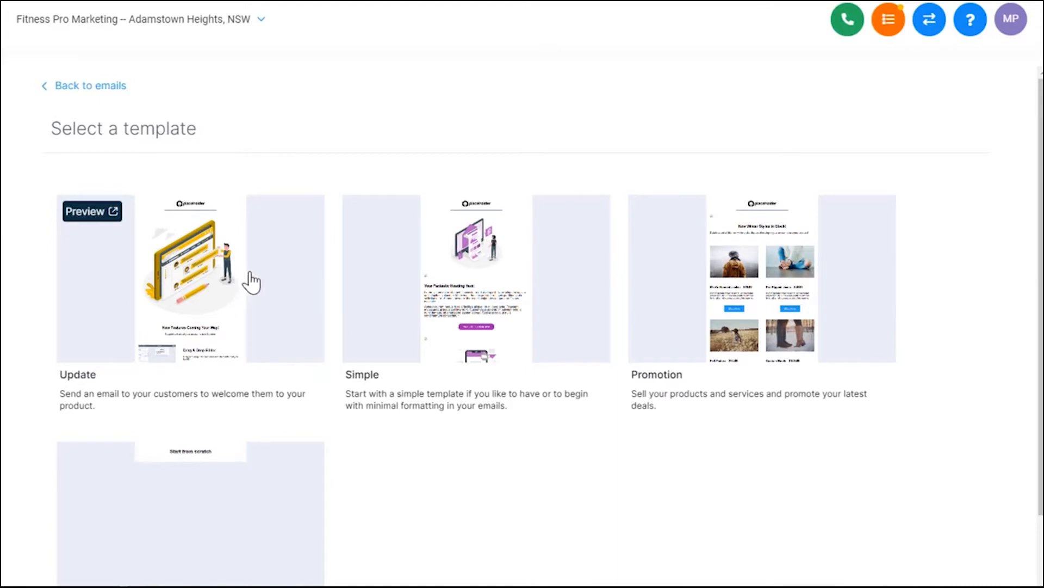
left_click(270, 288)
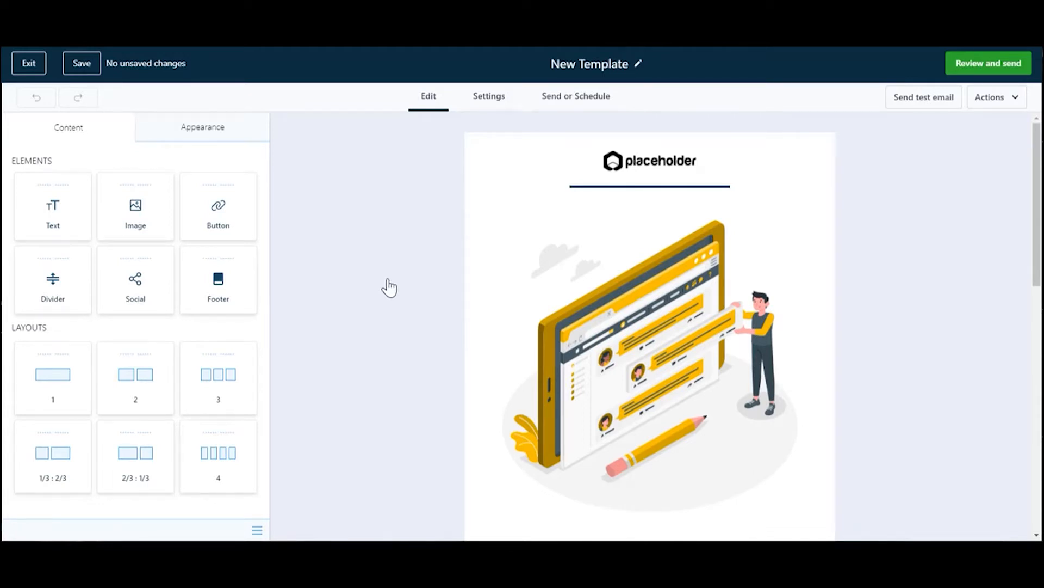
- Examine the template's sections from header to footer, including the edit settings of the large illustration
scroll(379, 271, "down", 2)
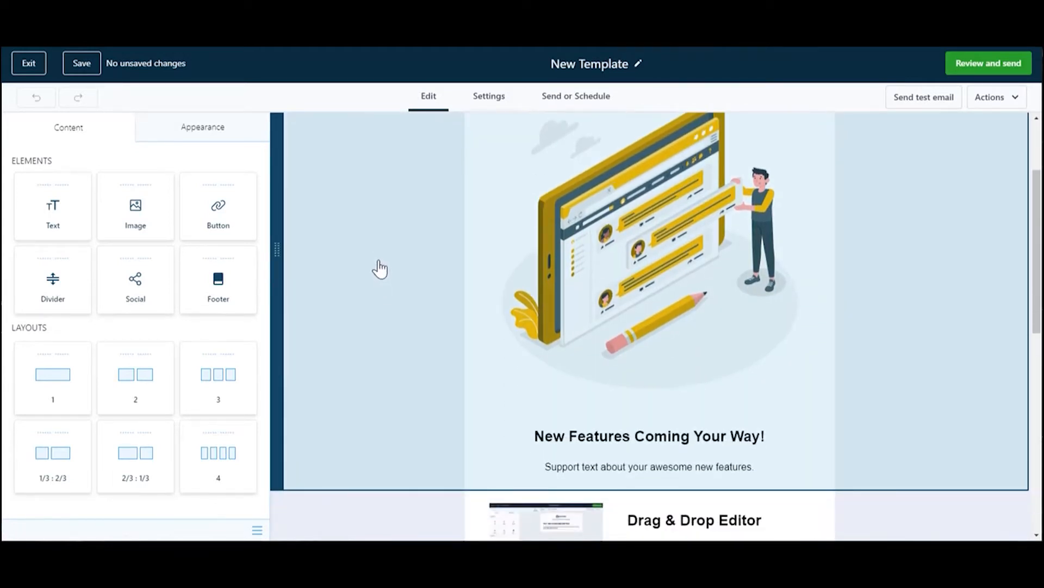
scroll(382, 240, "up", 2)
scroll(526, 303, "down", 3)
scroll(595, 379, "up", 3)
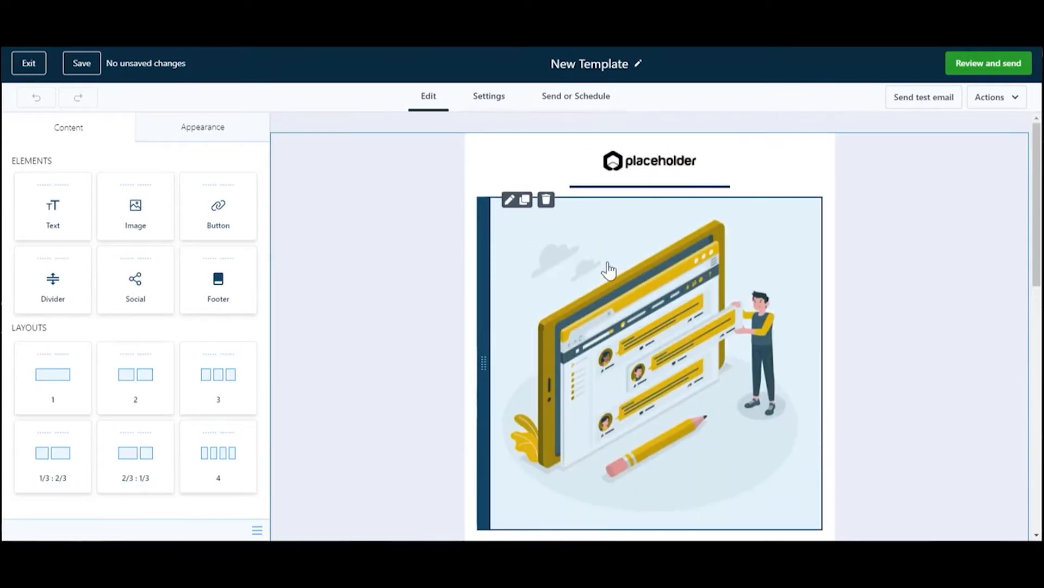
mouse_move(484, 158)
left_mouse_down()
mouse_move(488, 225)
mouse_move(482, 158)
left_mouse_up()
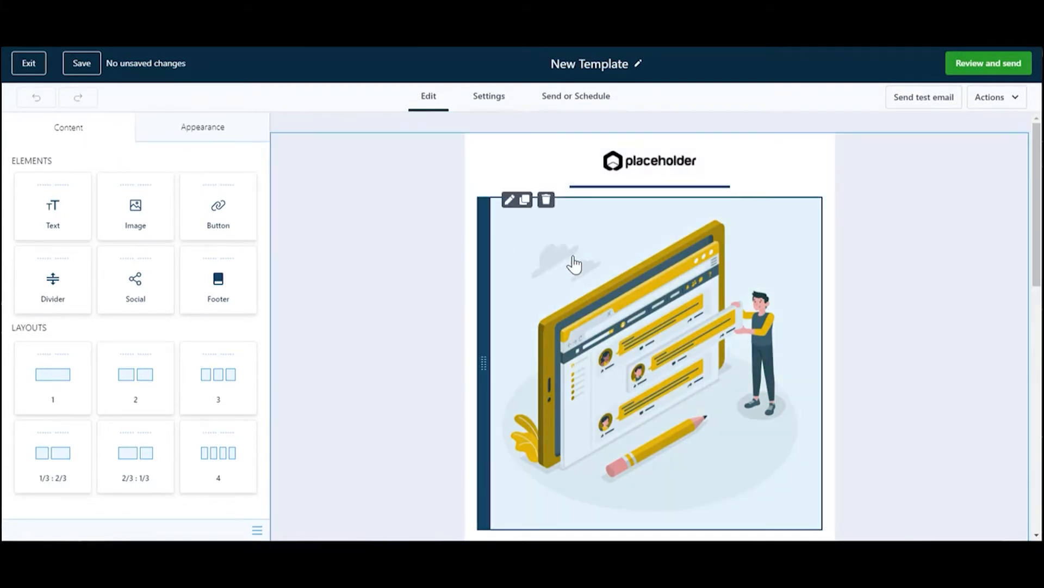
left_click(575, 265)
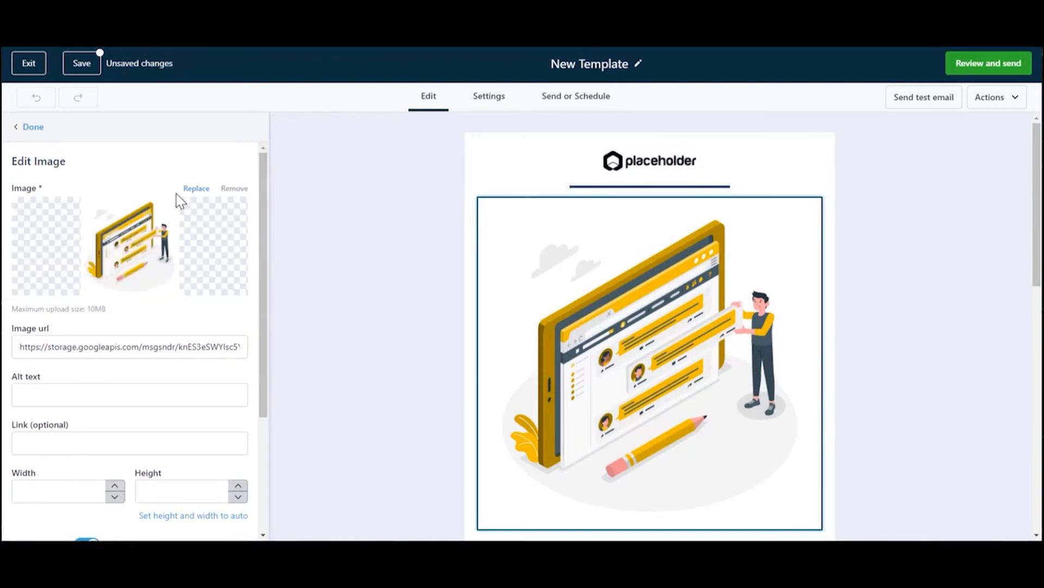
left_click(31, 128)
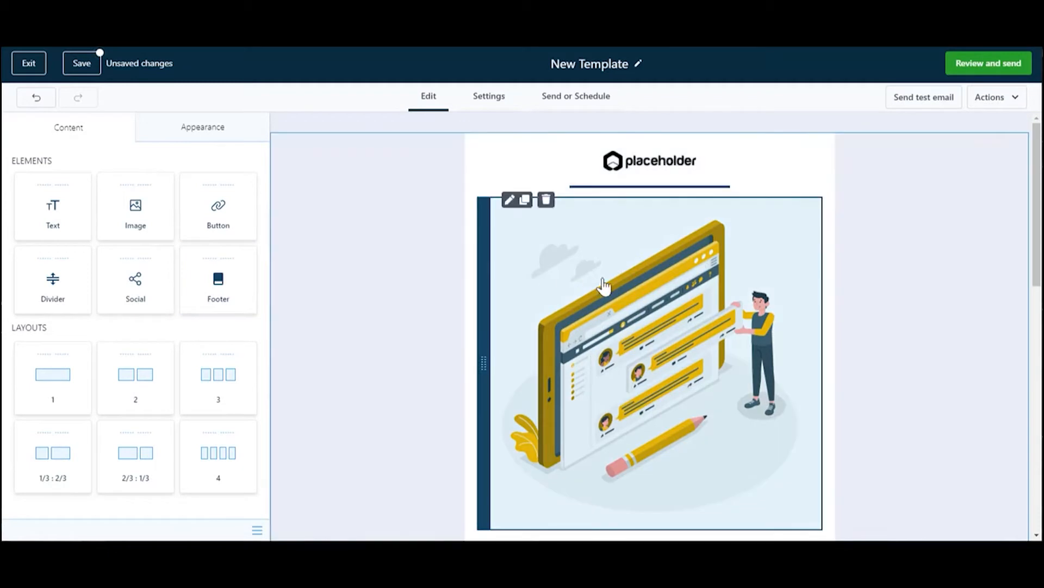
scroll(546, 286, "down", 8)
scroll(546, 287, "down", 3)
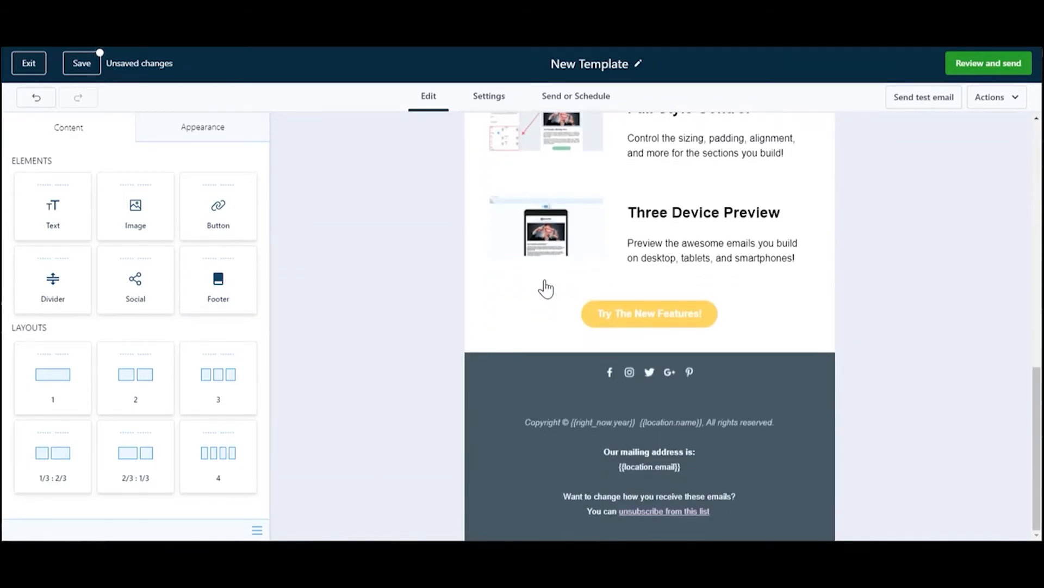
scroll(546, 287, "up", 11)
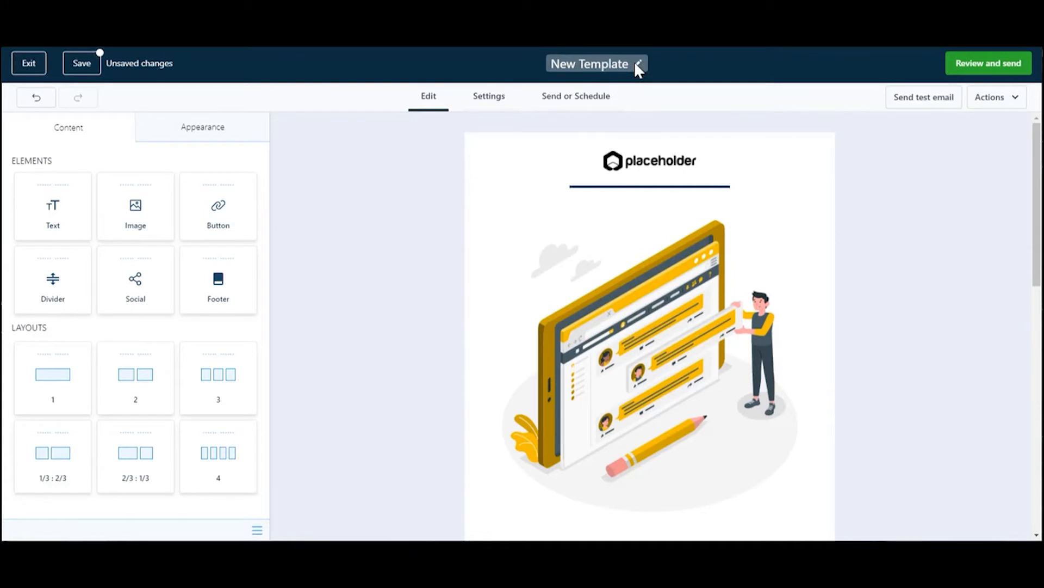
- Rename the template as "Example Email Tutorial" and save it
left_click(603, 64)
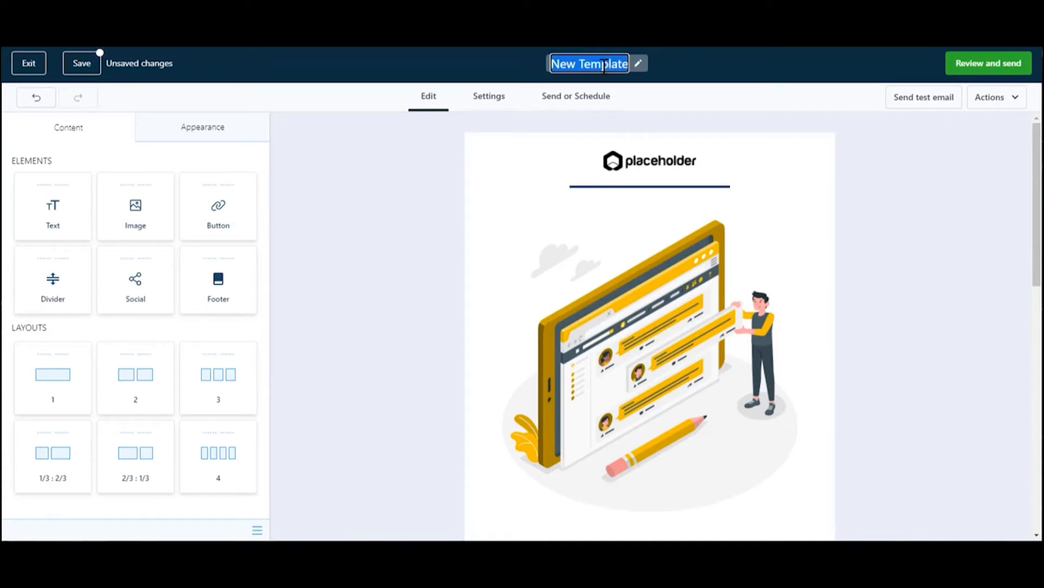
type("Exam")
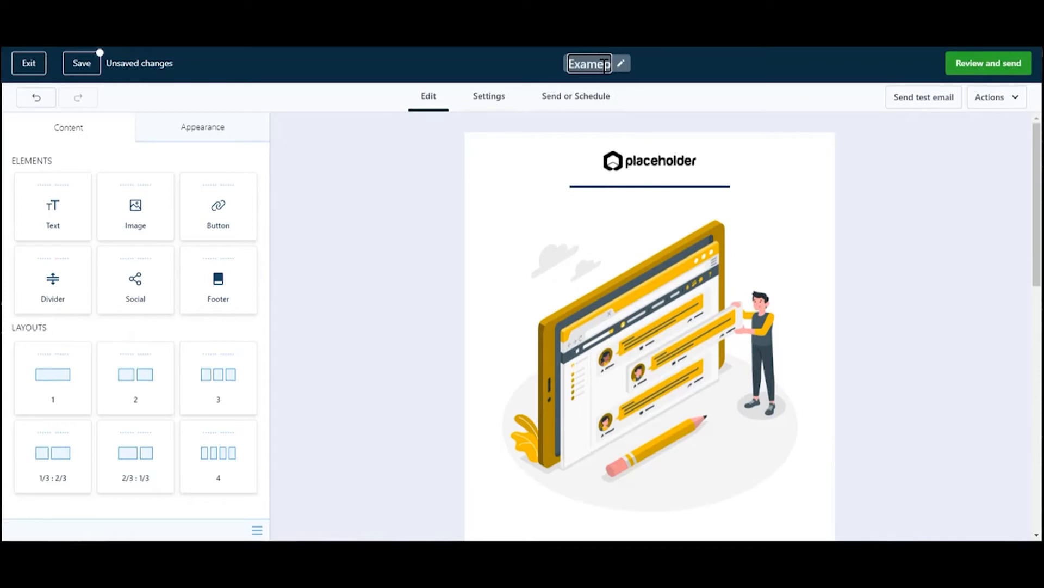
type("ple Email Tutorial")
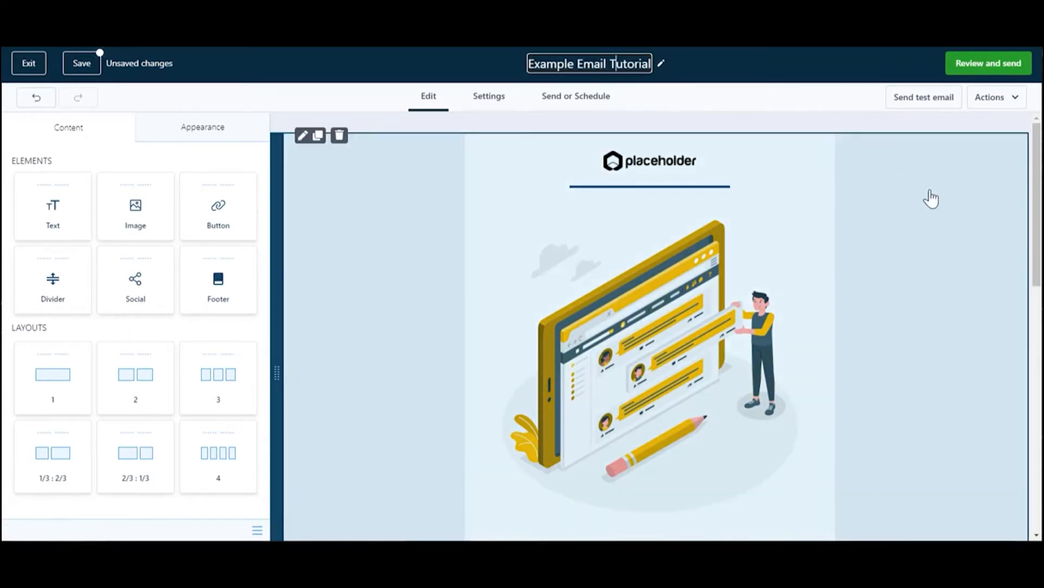
left_click(931, 200)
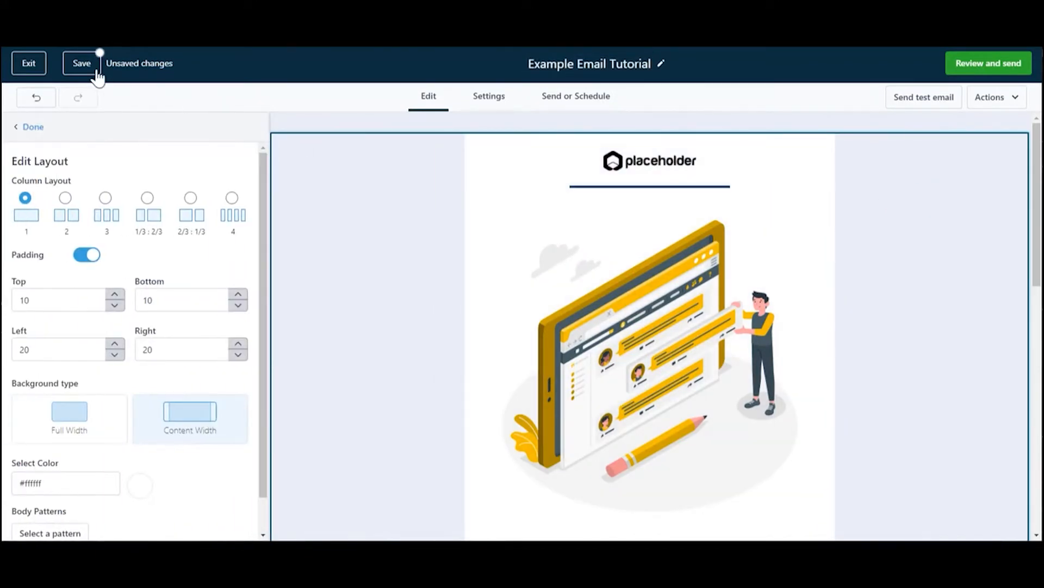
left_click(83, 67)
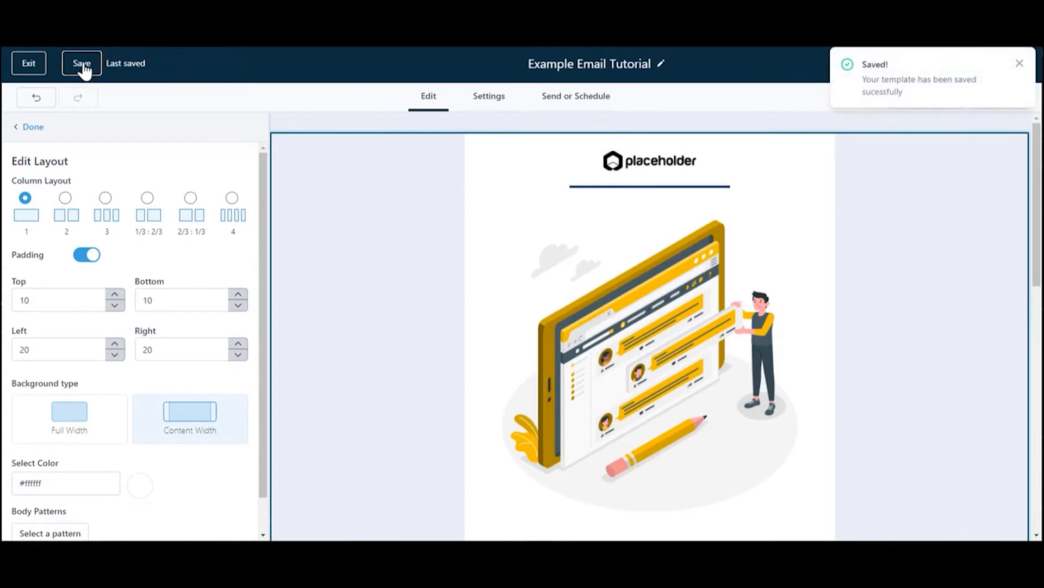
left_click(1020, 66)
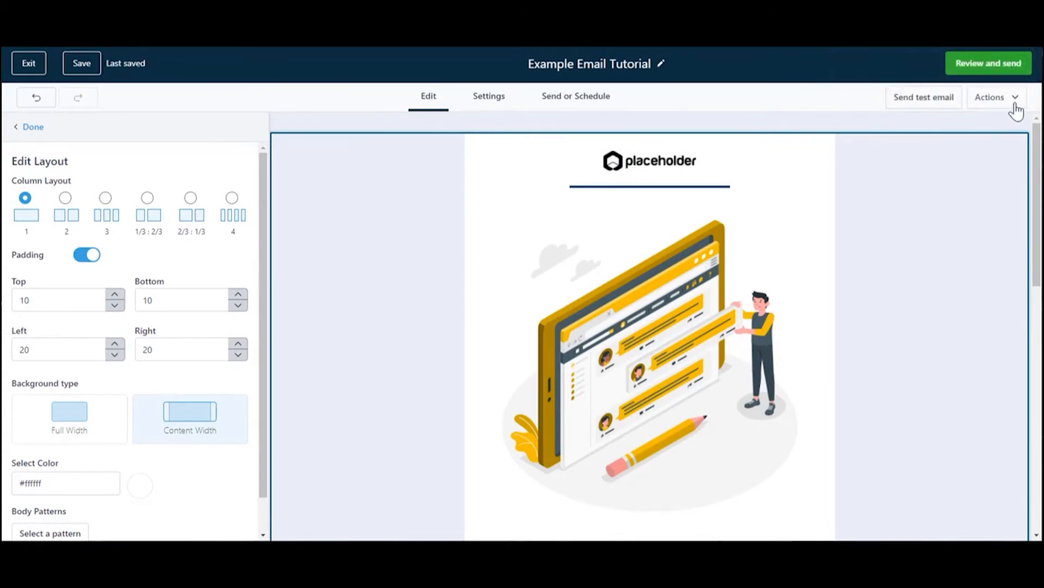
- View the form for sending a test email and close it without sending
left_click(919, 101)
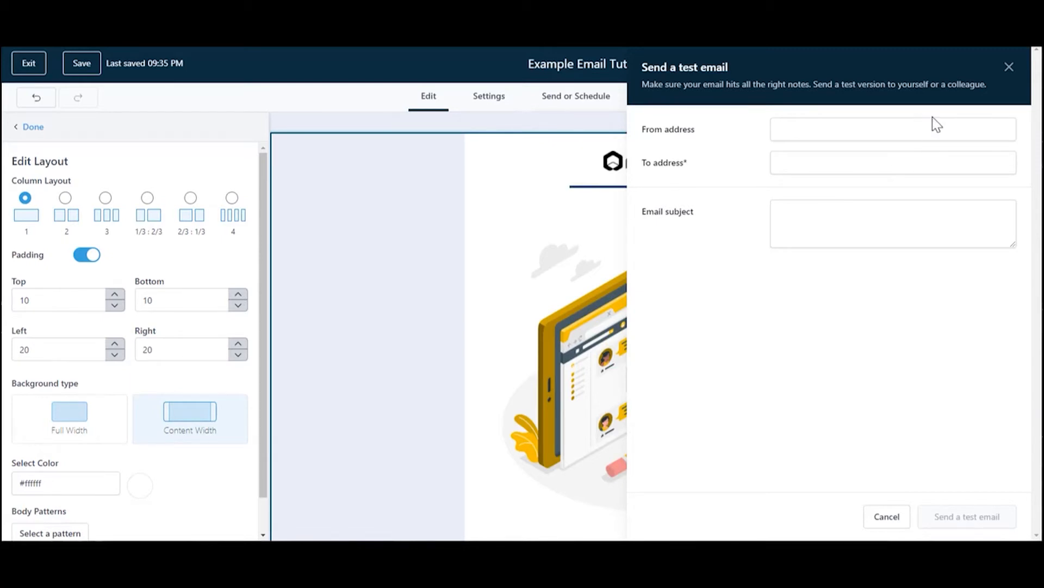
left_click(1009, 67)
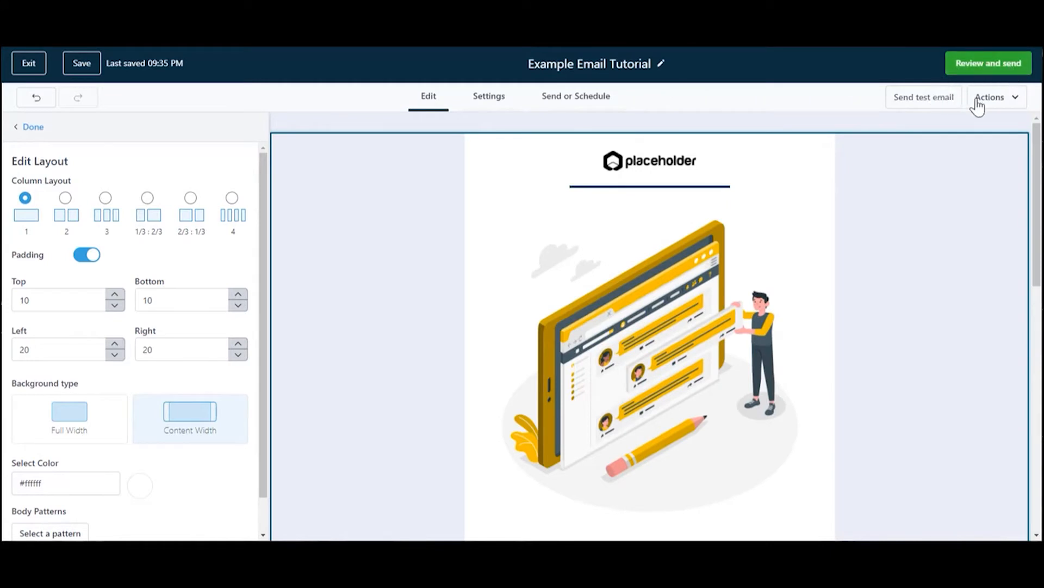
- Preview the email in its desktop, tablet and phone layouts, and return to the builder
left_click(1015, 103)
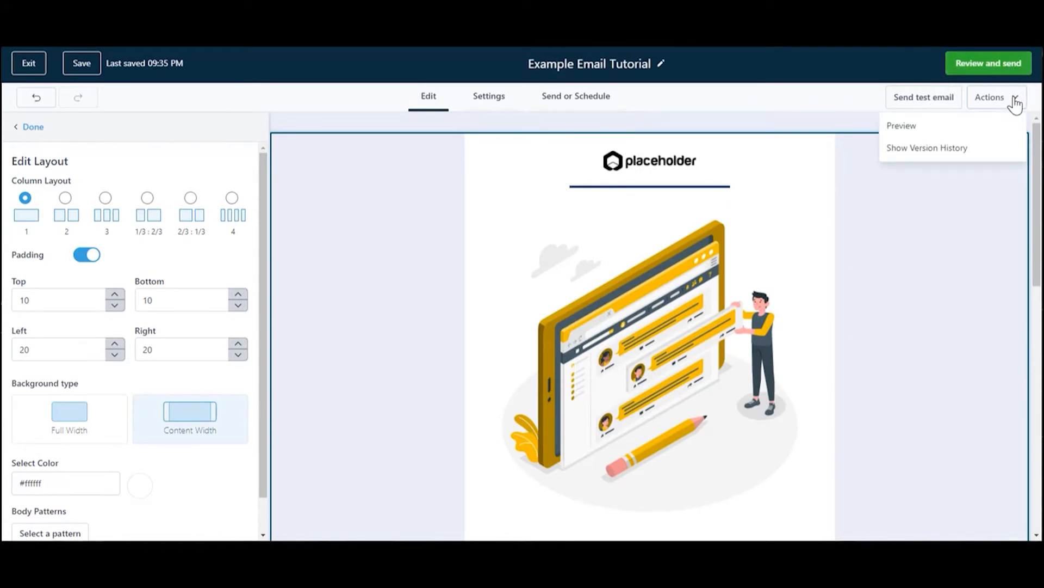
left_click(981, 134)
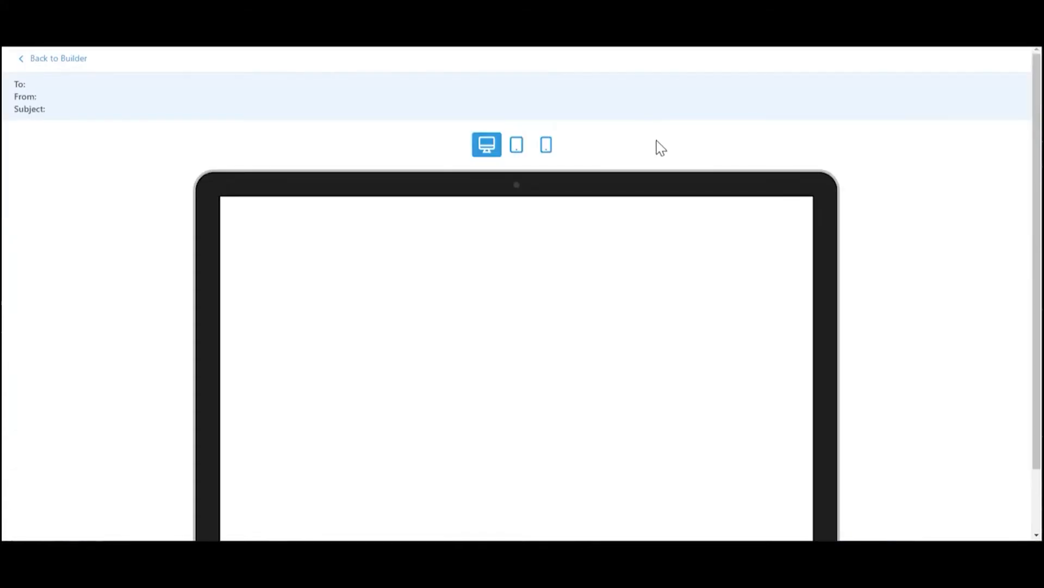
scroll(853, 165, "down", 2)
scroll(853, 165, "up", 2)
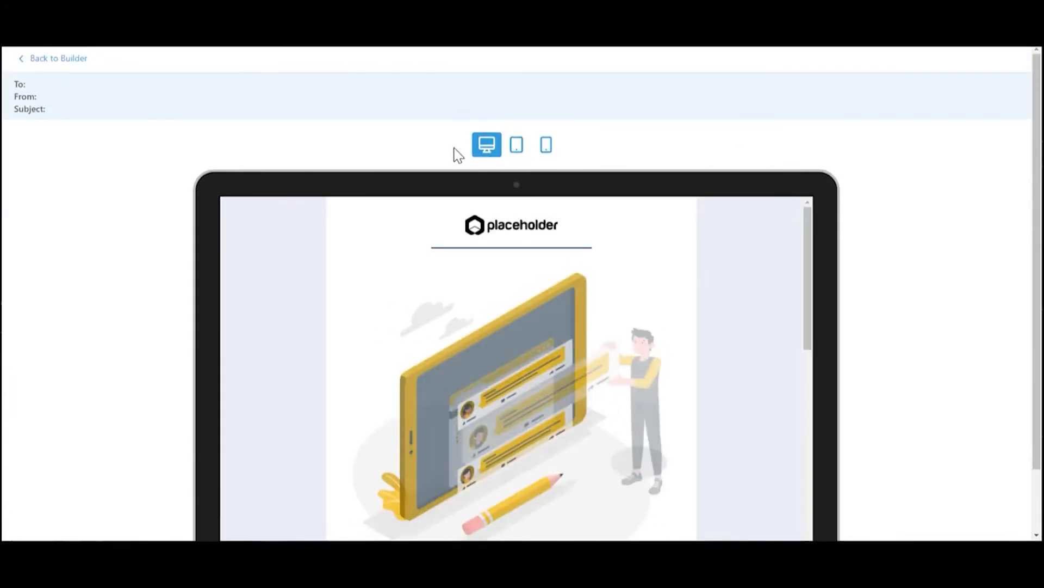
left_click(524, 153)
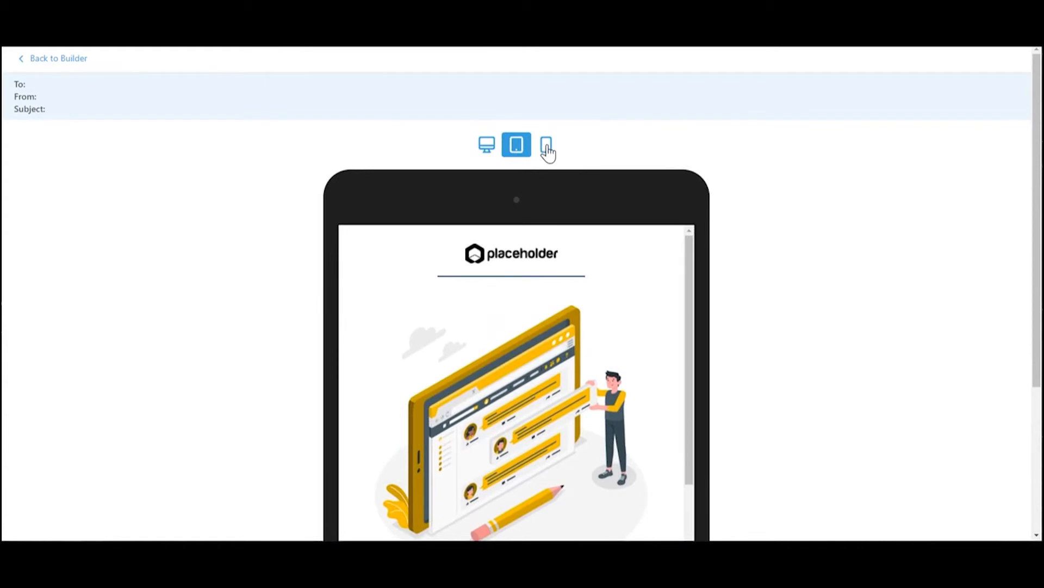
left_click(547, 153)
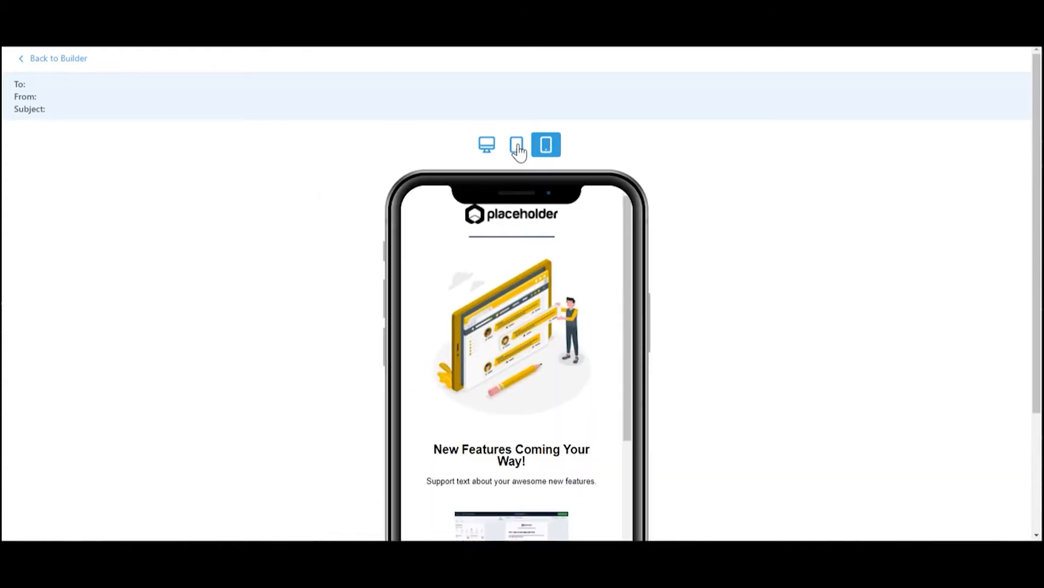
left_click(519, 152)
left_click(547, 149)
left_click(60, 61)
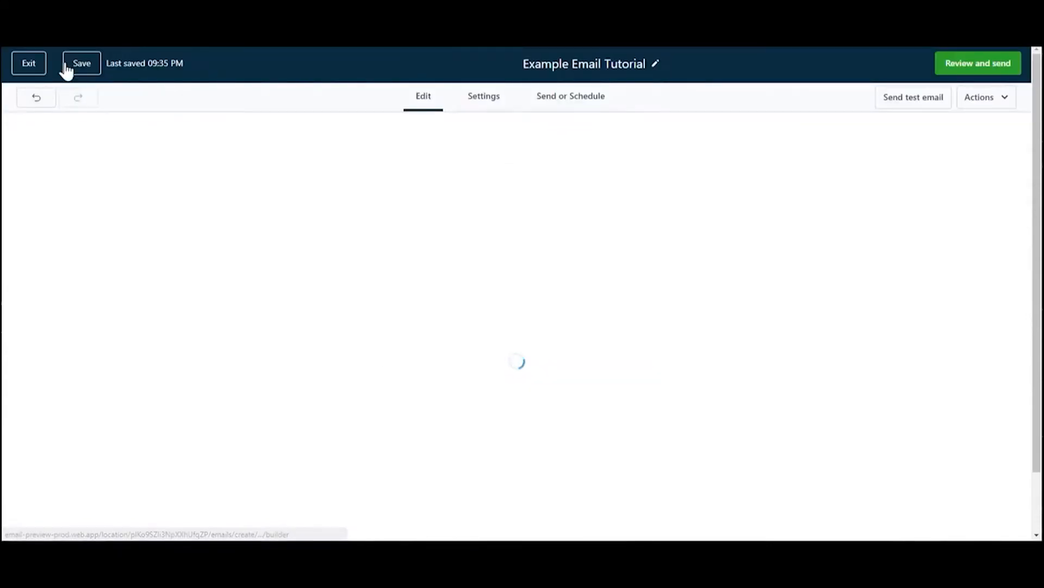
- Restore version #1, dated 02/19/2021 09:34 pm, from the email's version history
left_click(1004, 98)
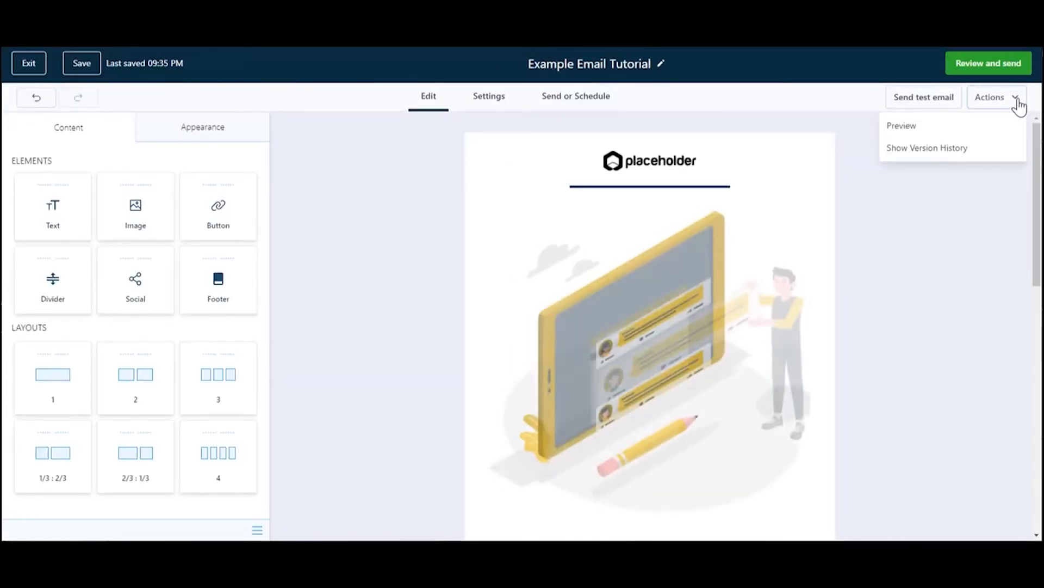
left_click(952, 155)
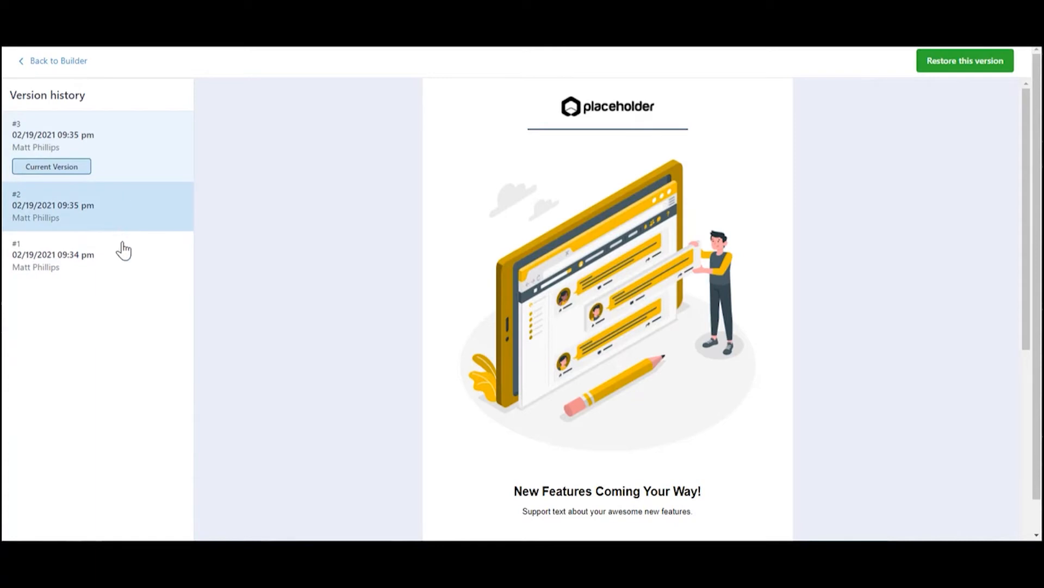
left_click(124, 260)
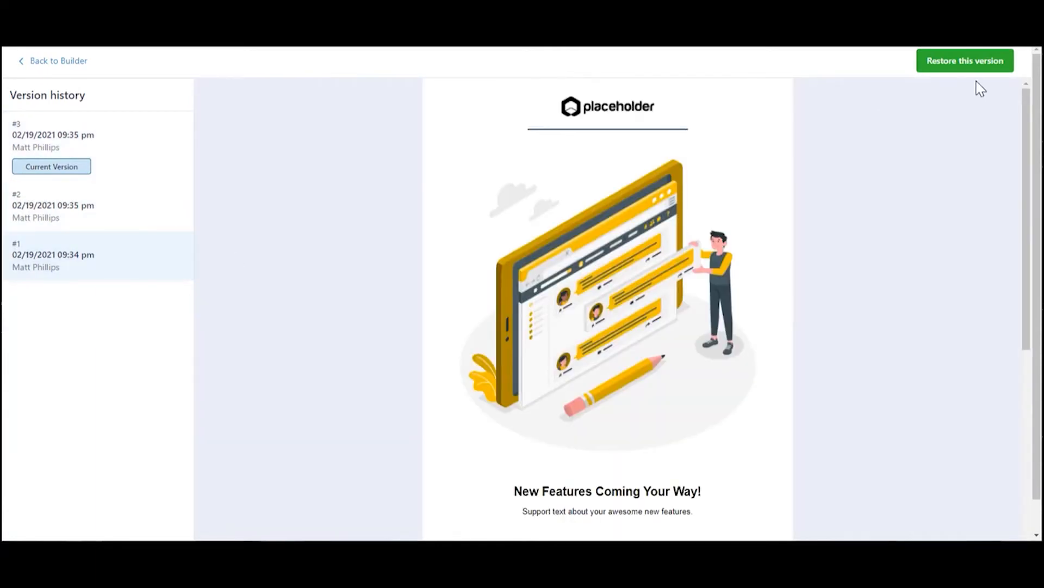
left_click(965, 66)
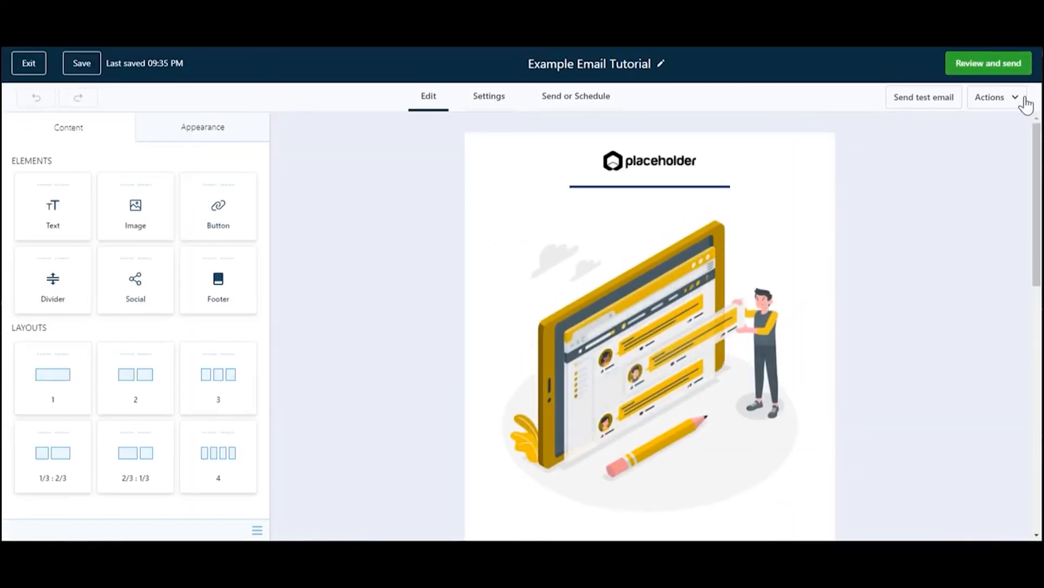
- Look over the email's version history again and return to the builder without restoring anything
left_click(1015, 99)
left_click(961, 149)
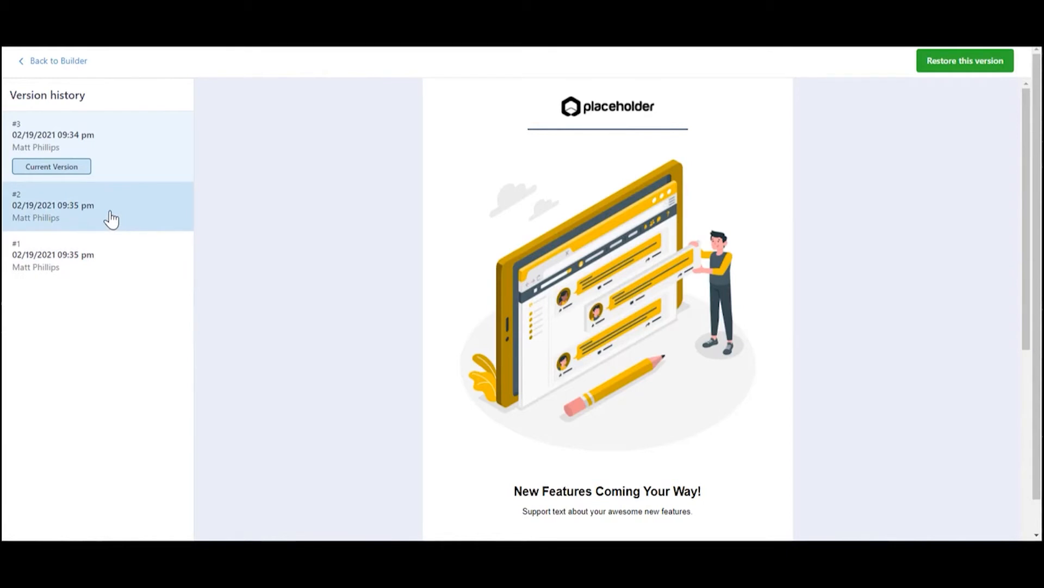
left_click(67, 66)
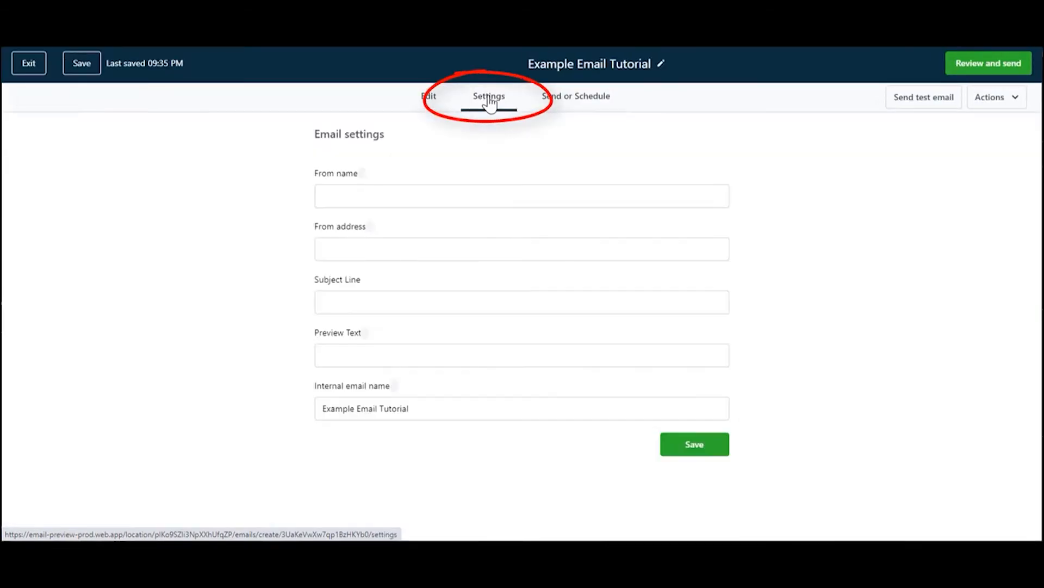
- In the email settings, enter the sender's full name as From name and the sender's e-mail as From address
left_click(490, 102)
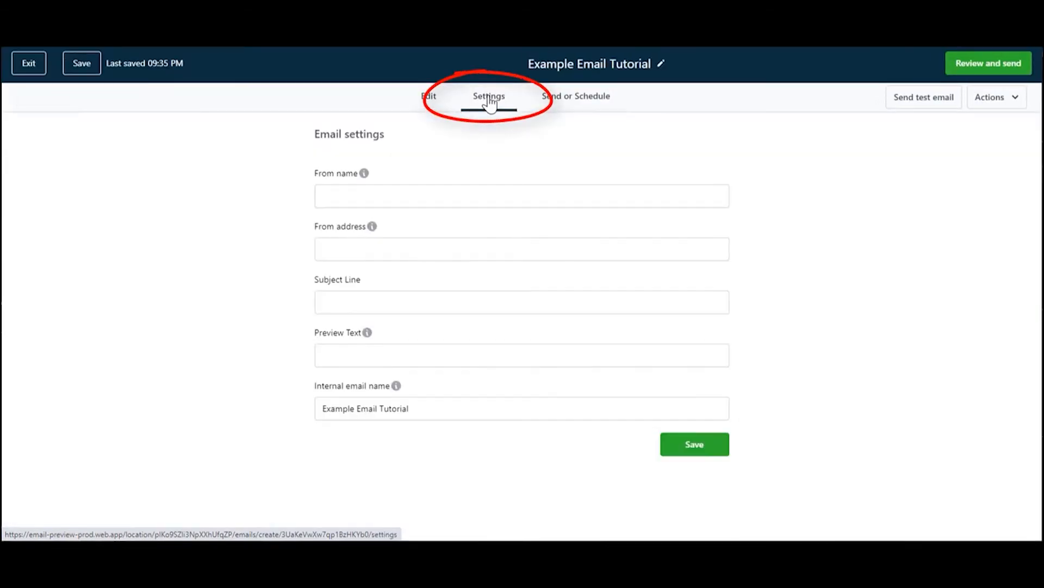
left_click(510, 190)
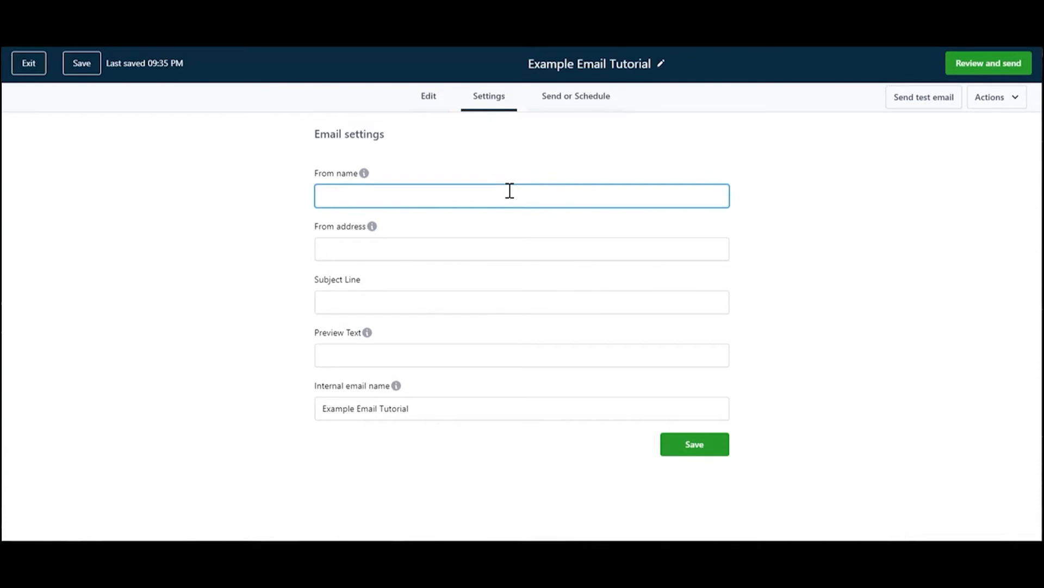
key("Tab")
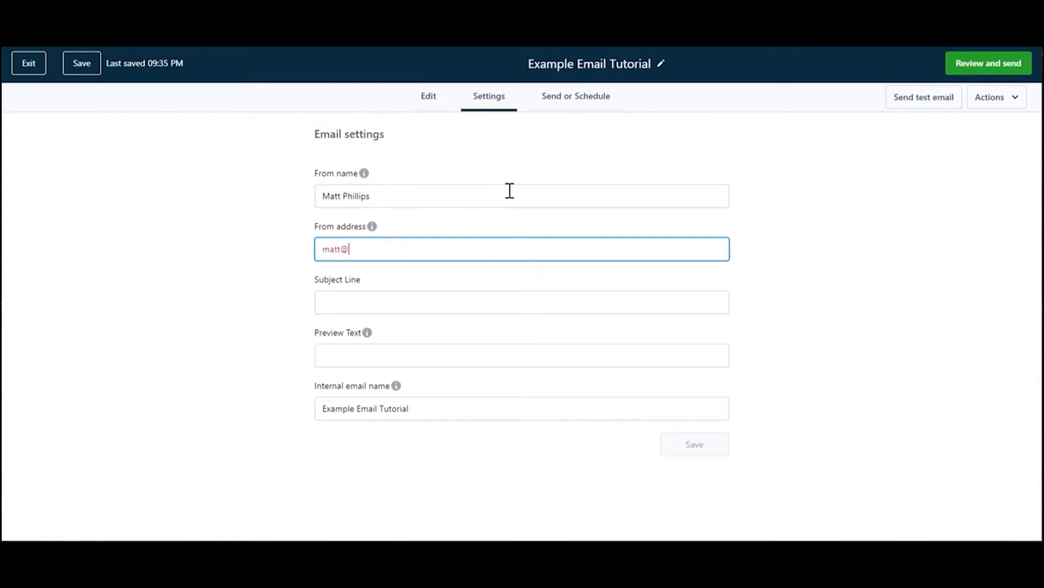
key("Tab")
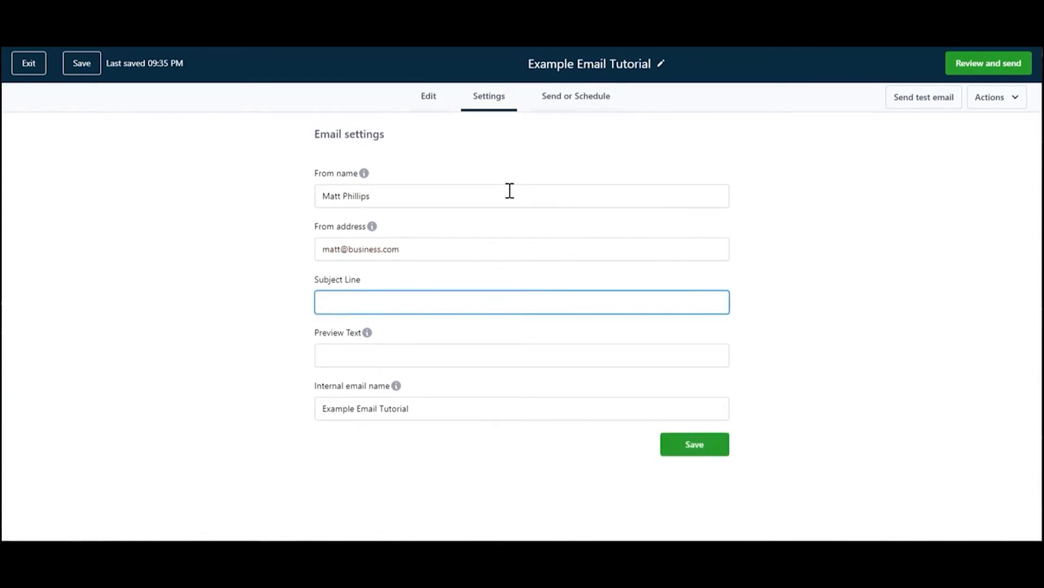
- Enter "Subject Line Example" as the subject line and "Custom Text for the preview" as the preview text
type("Subject Line Example")
key("Tab")
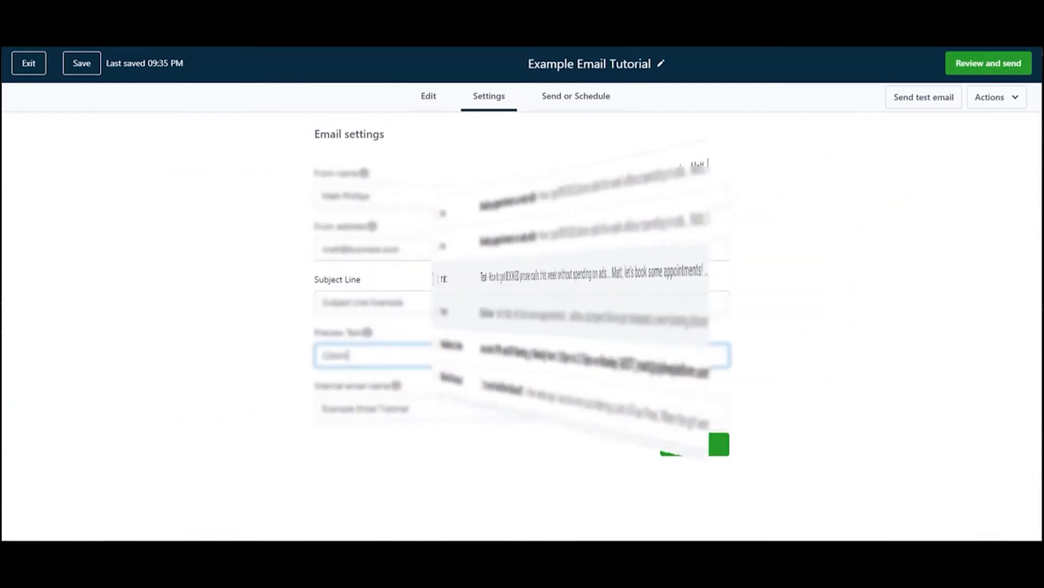
key("BackSpace")
key("BackSpace")
key("BackSpace")
key("BackSpace")
key("BackSpace")
type("ustom")
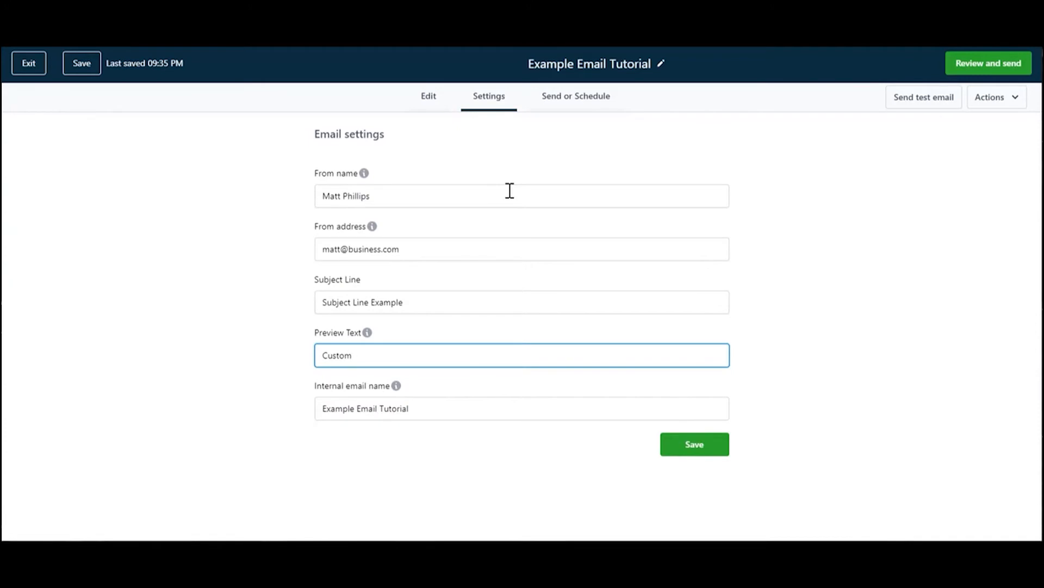
type(" Text for the preview")
- Check the internal email name and save the email settings
double_click(458, 413)
left_click(458, 413)
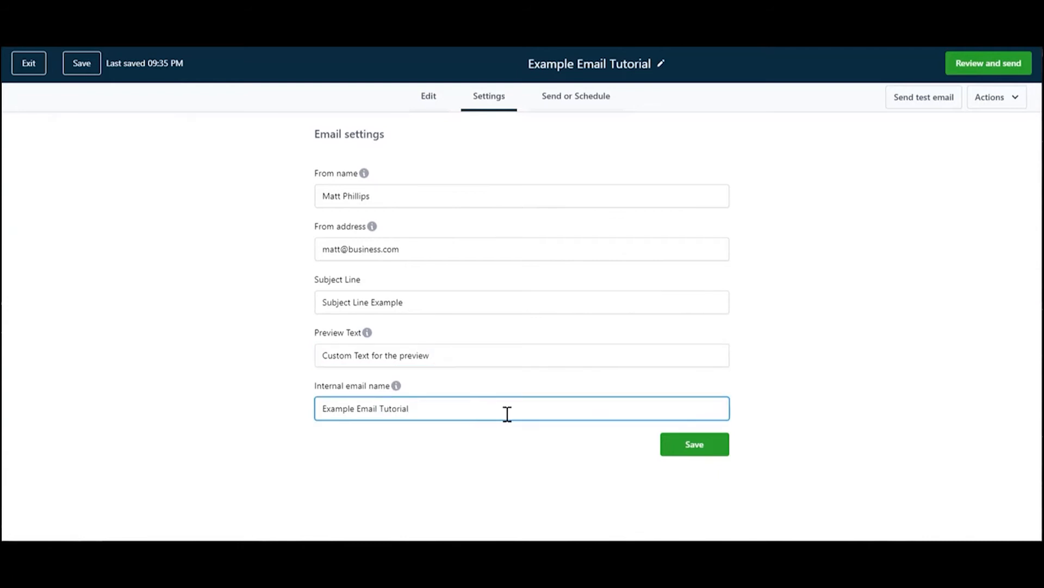
left_click(710, 451)
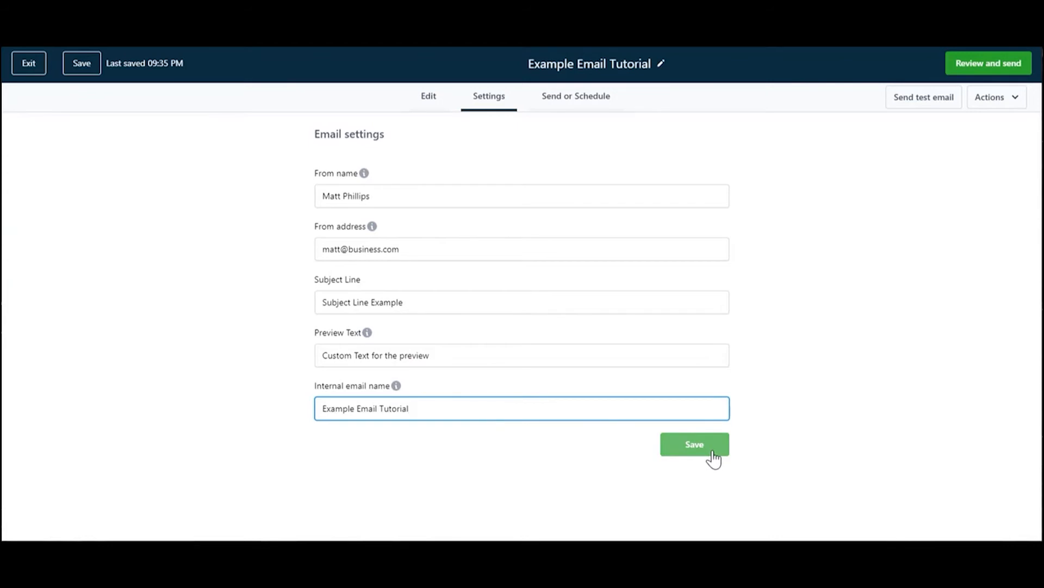
left_click(701, 451)
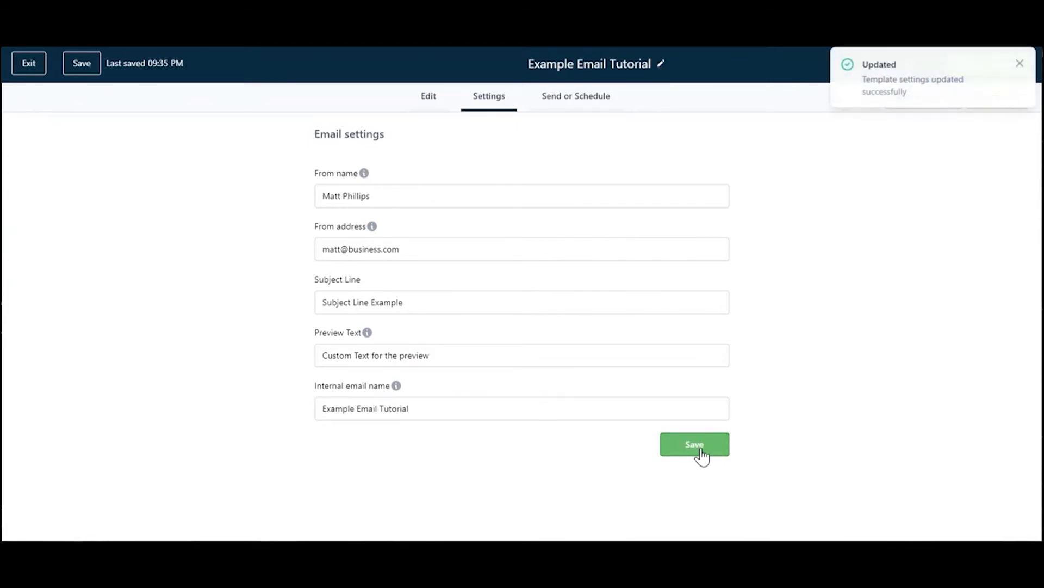
- In the send options, select all contacts tagged "blog" as recipients and check the available smart lists
left_click(571, 103)
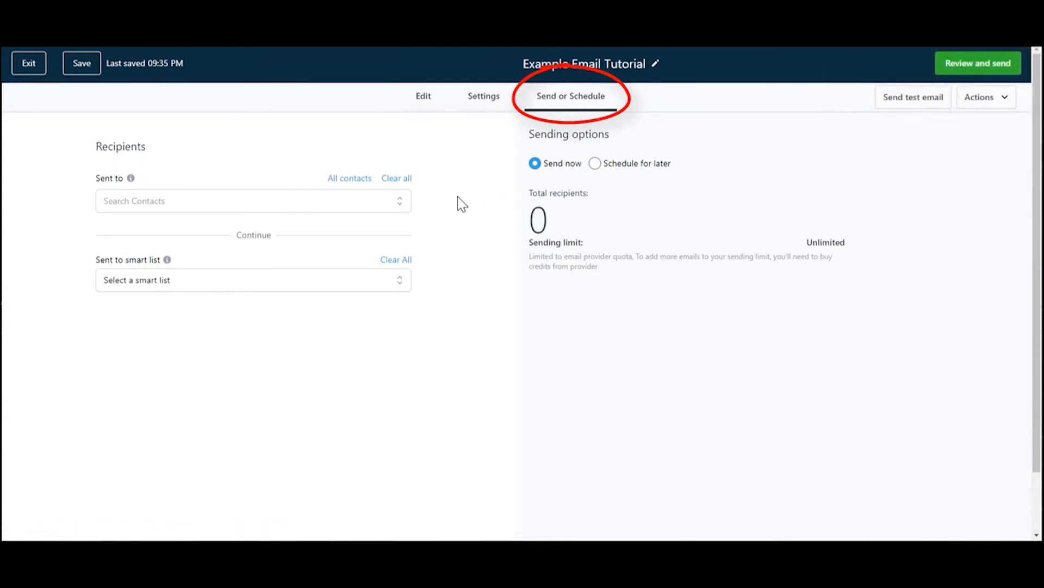
left_click(359, 204)
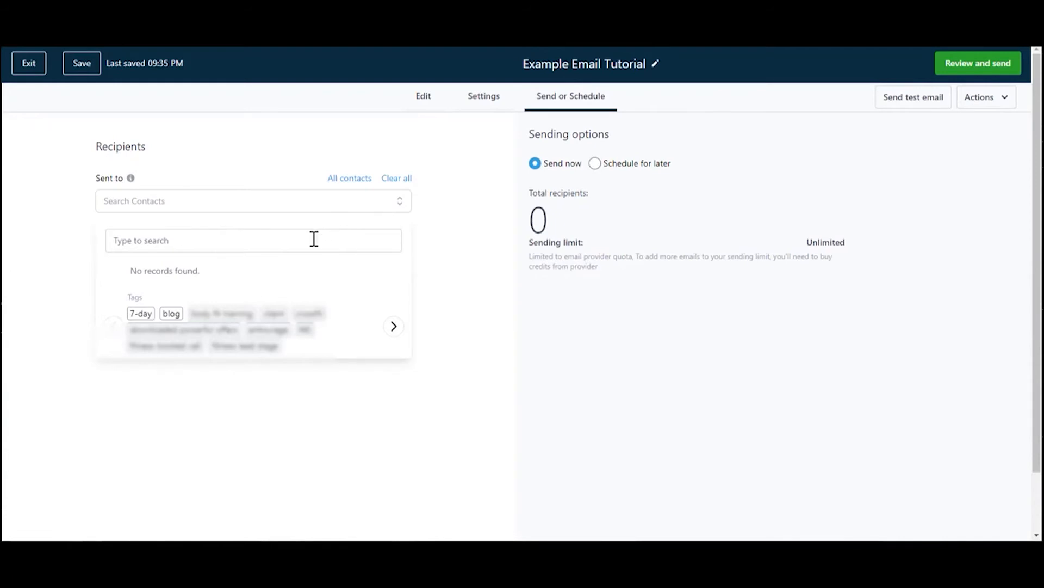
left_click(171, 314)
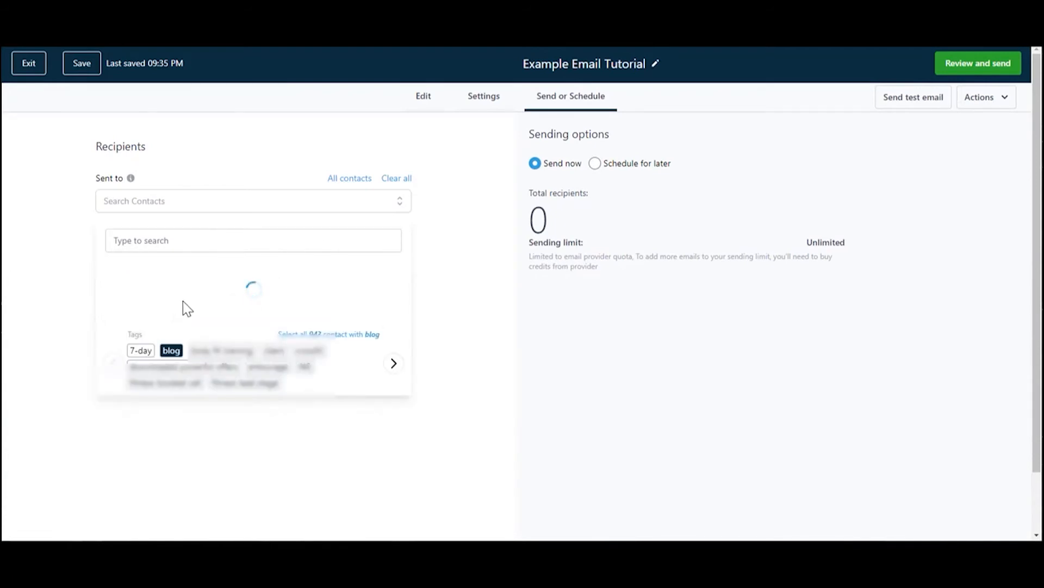
left_click(452, 247)
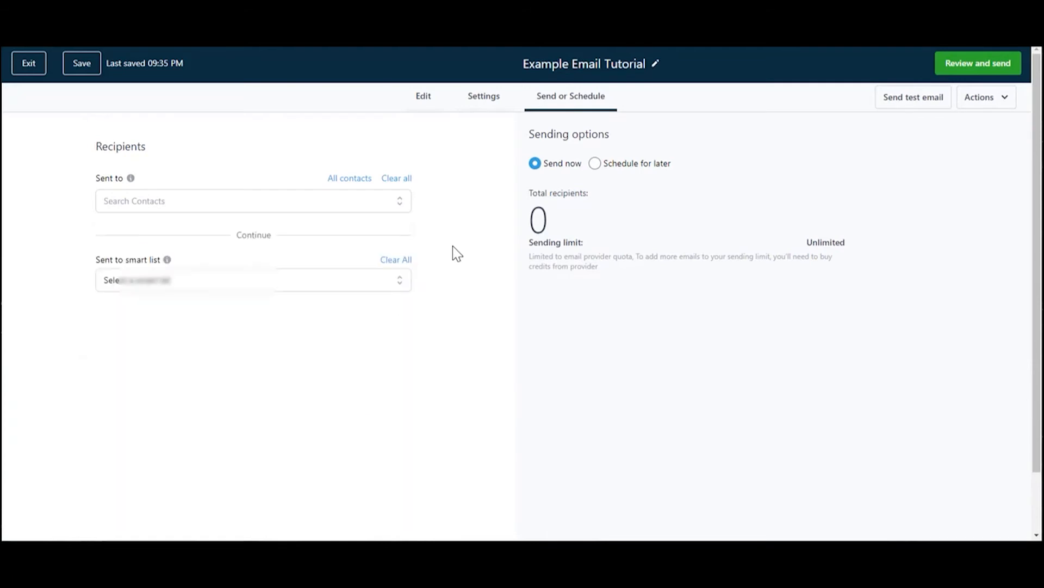
left_click(214, 203)
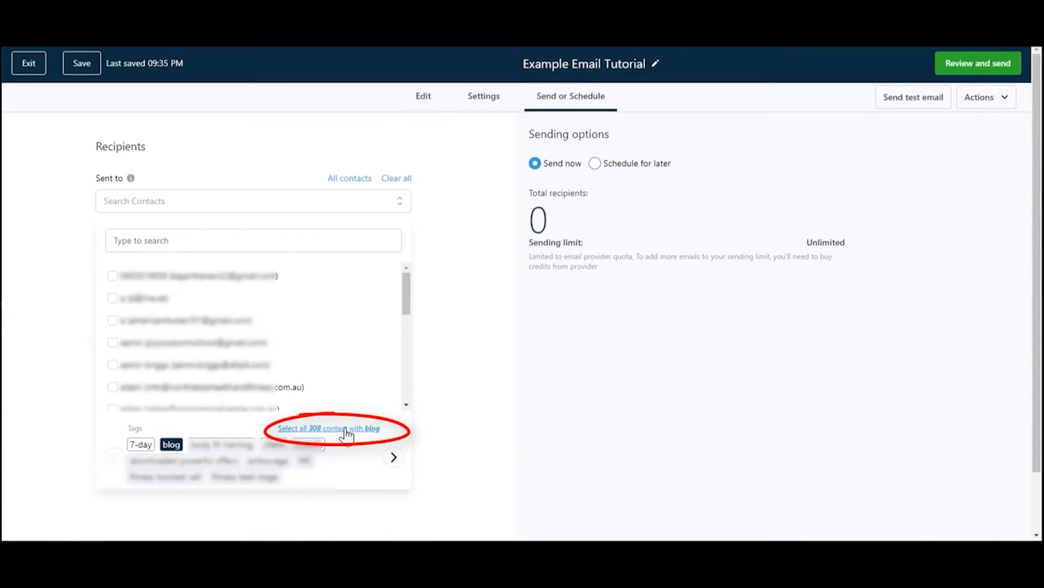
left_click(345, 430)
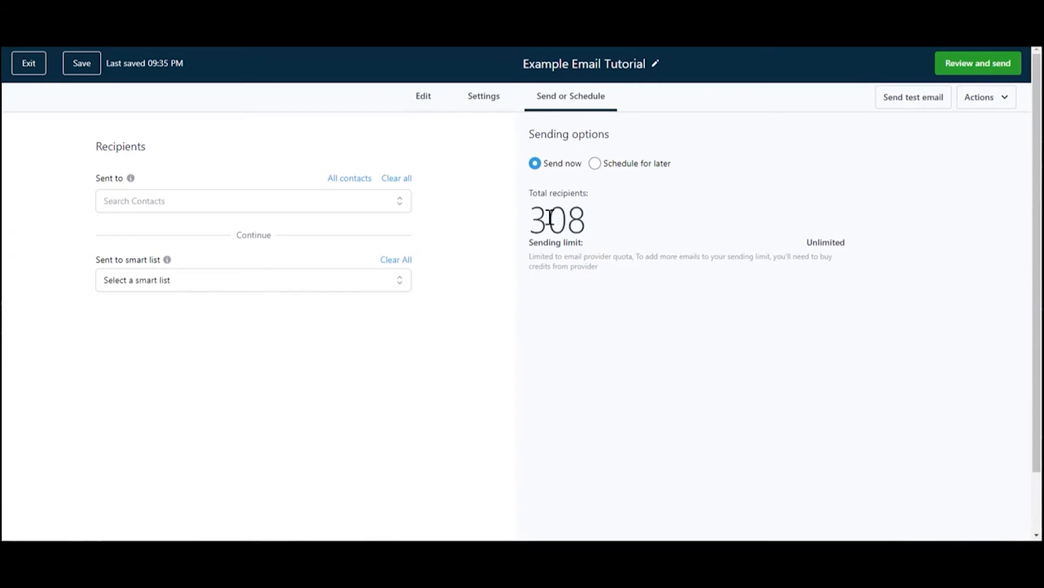
left_click(345, 287)
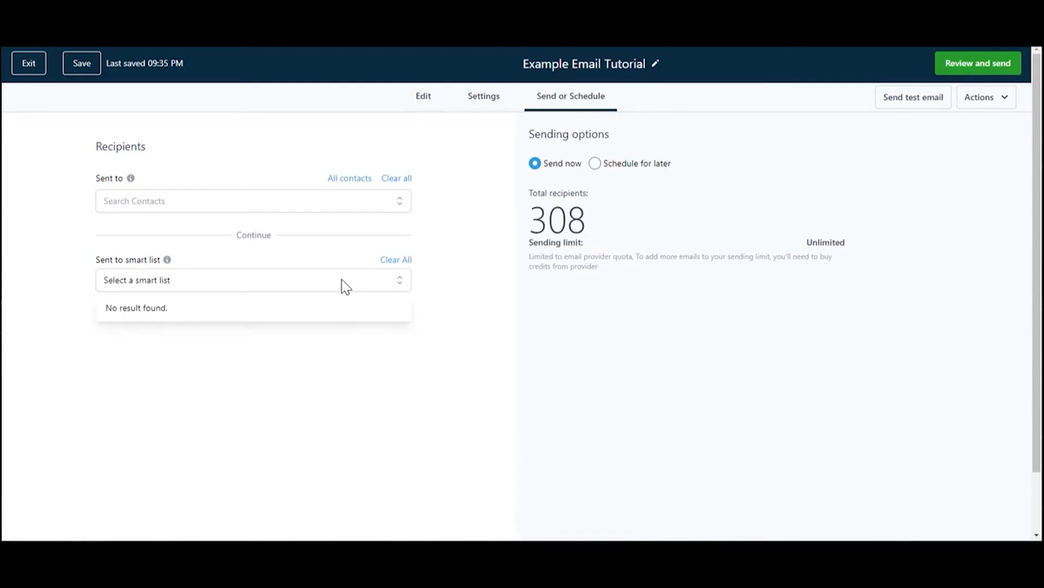
left_click(348, 287)
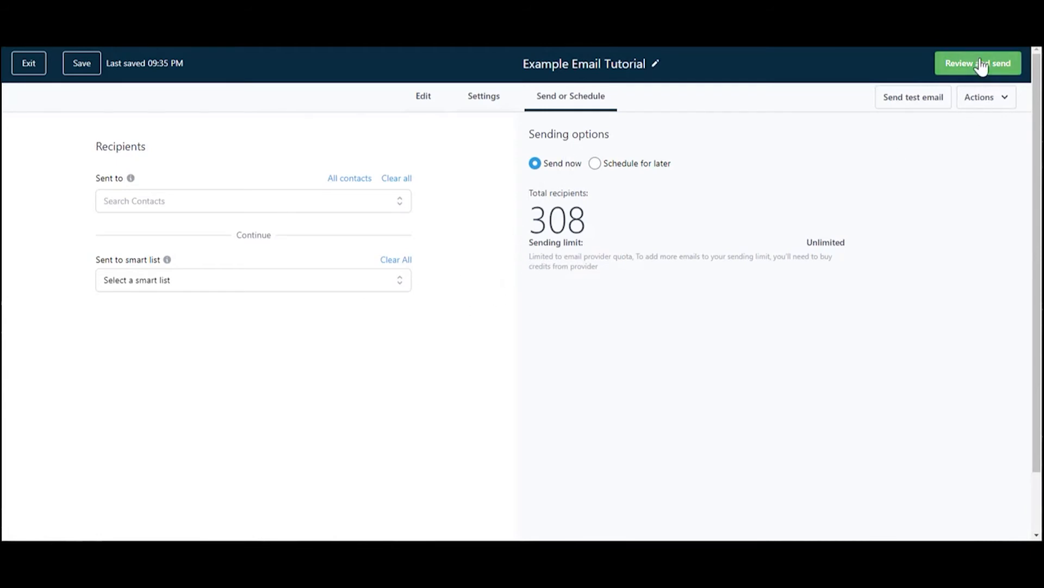
- Schedule the email for later, on 2021-02-19 at 09:45 PM, then review and confirm the scheduled send
left_click(635, 165)
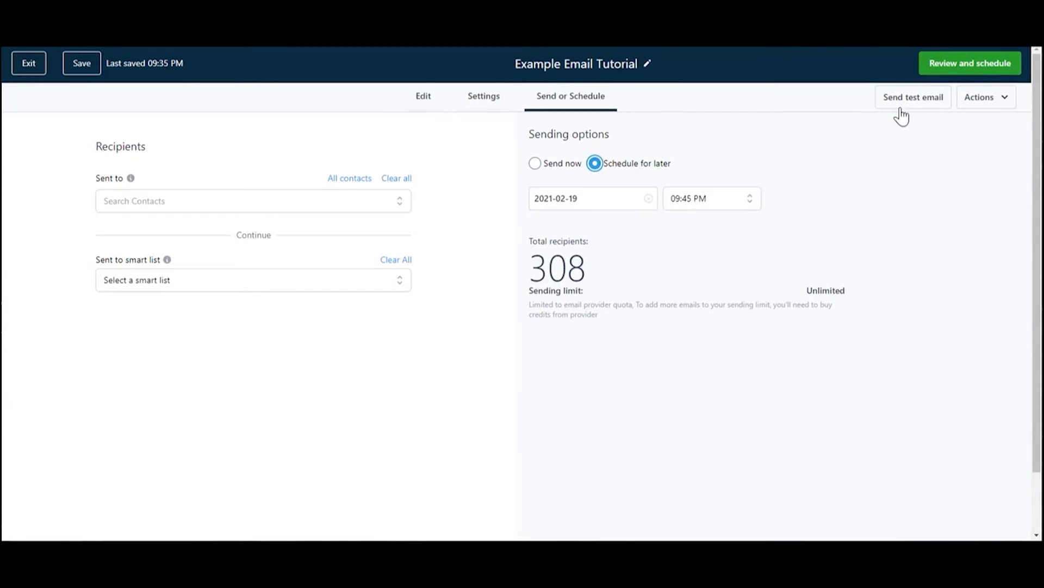
left_click(557, 164)
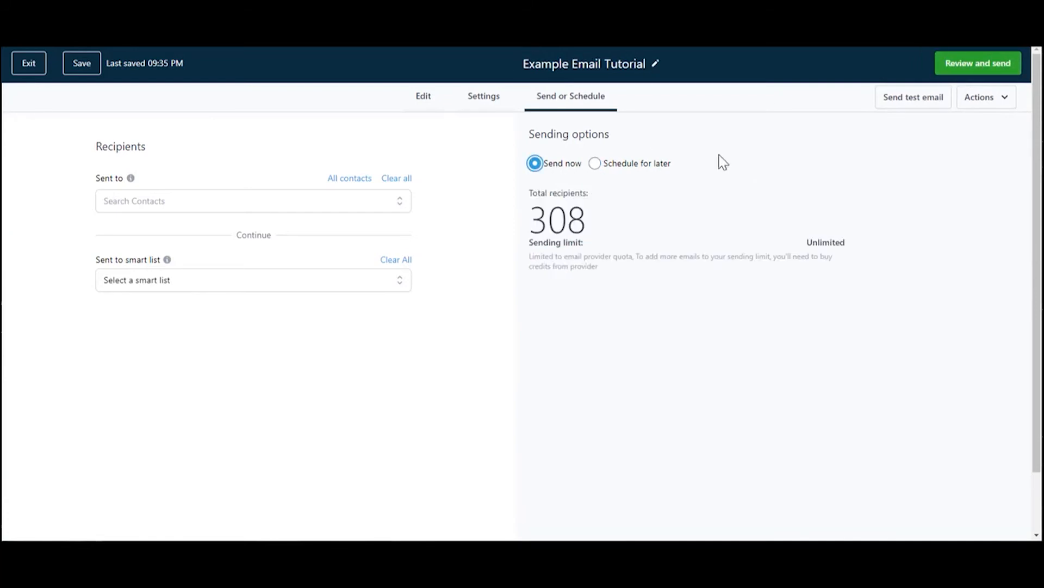
left_click(649, 164)
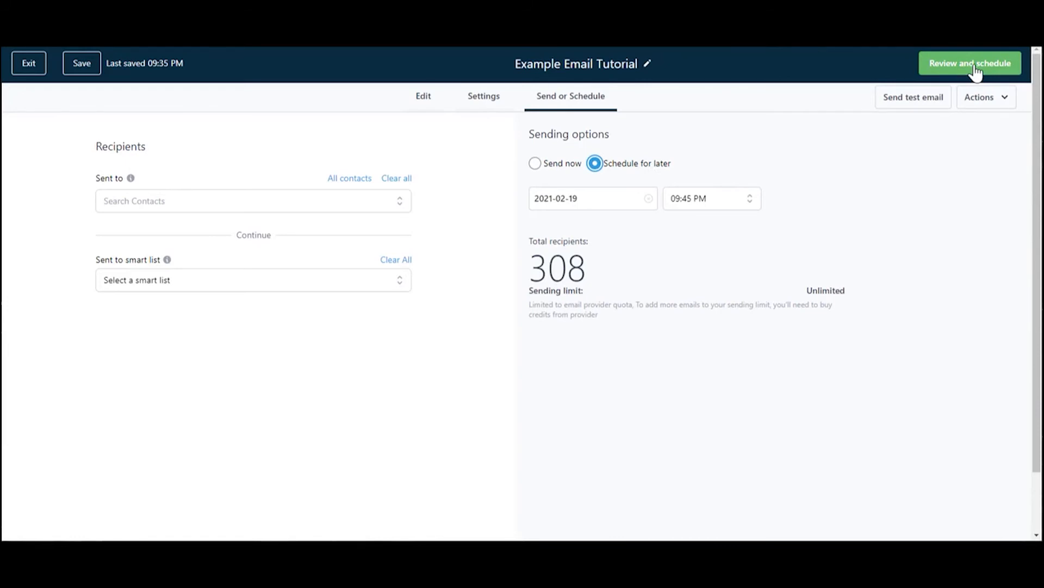
left_click(945, 71)
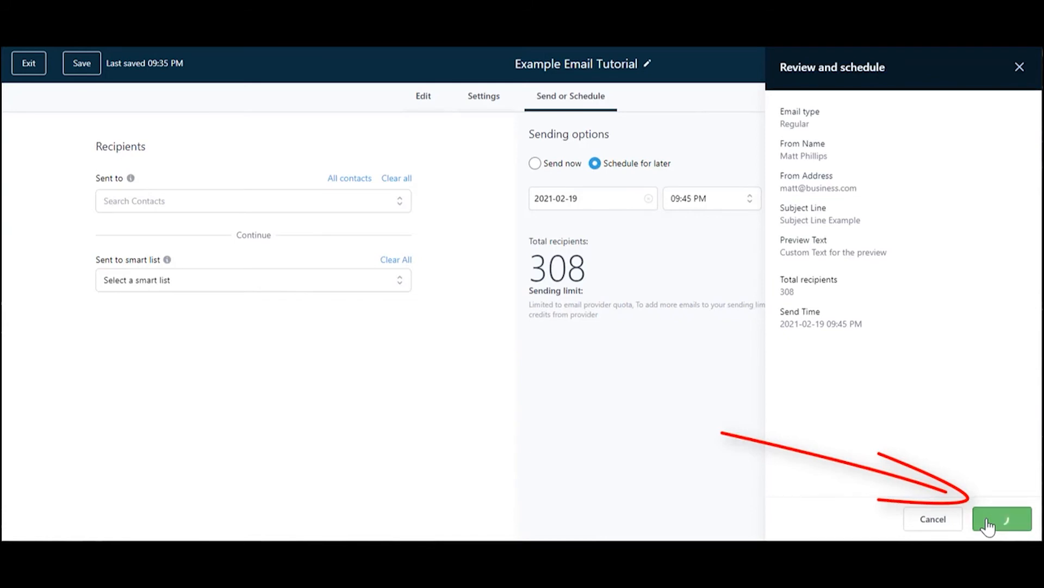
left_click(988, 523)
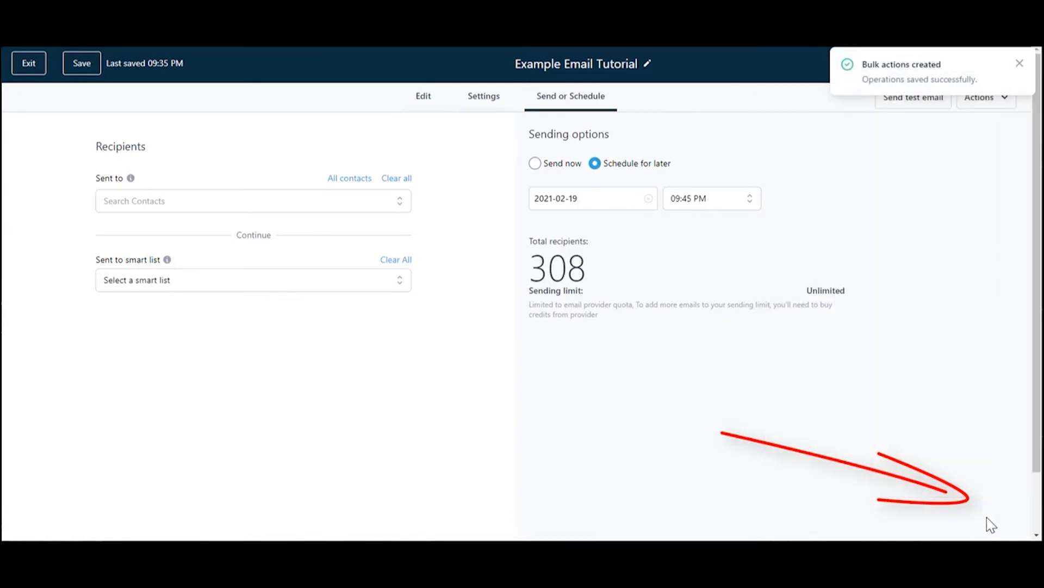
left_click(1020, 63)
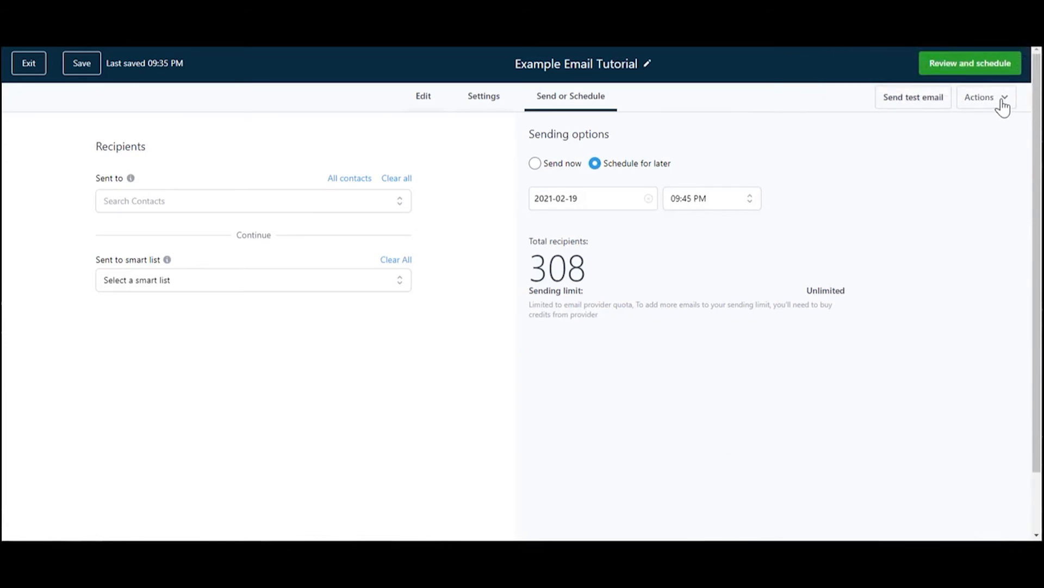
- Leave the email editor and open the bulk action of the scheduled Example Email Tutorial email
left_click(30, 64)
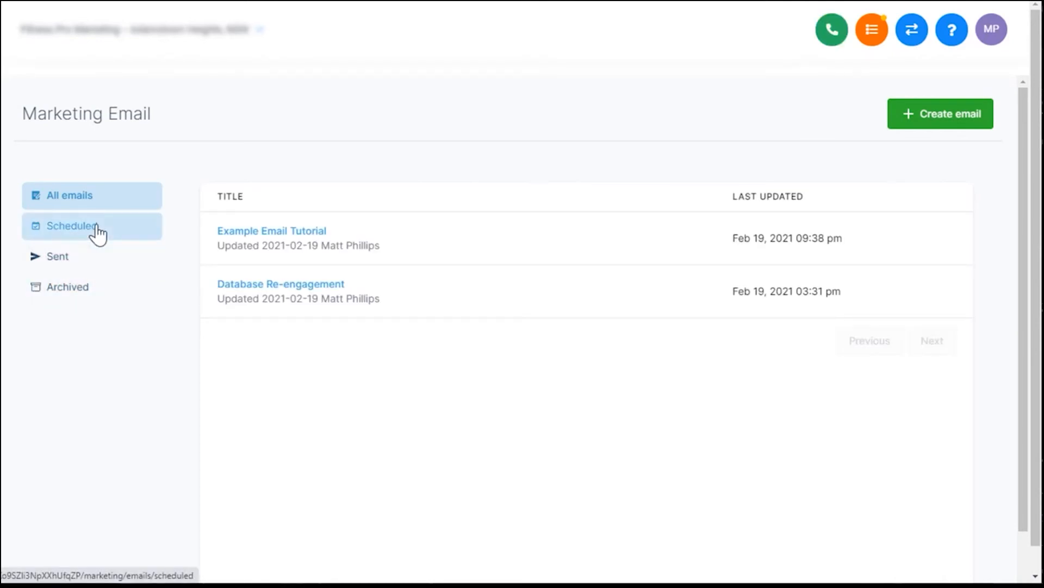
left_click(97, 228)
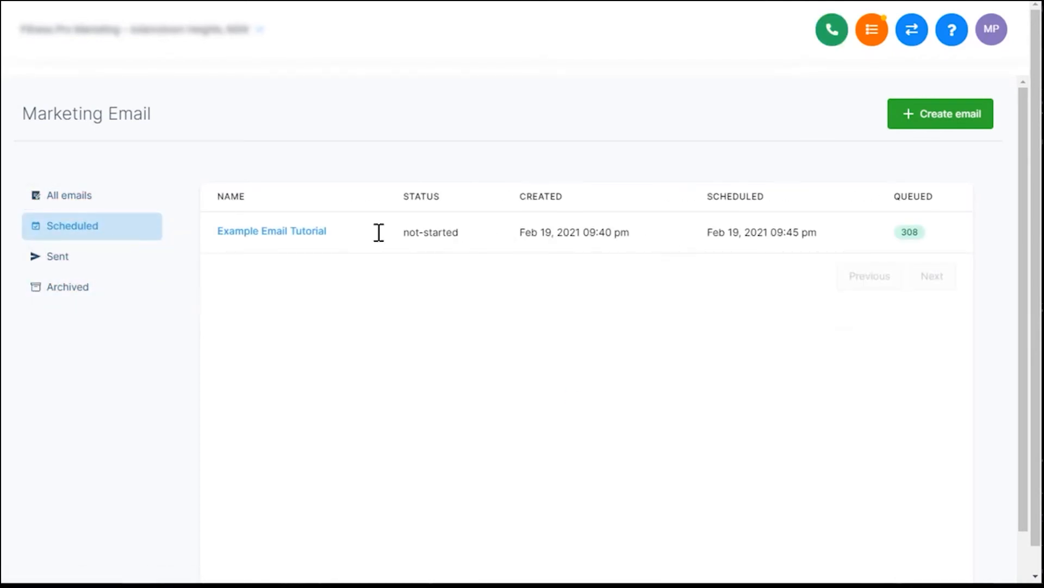
left_click(281, 233)
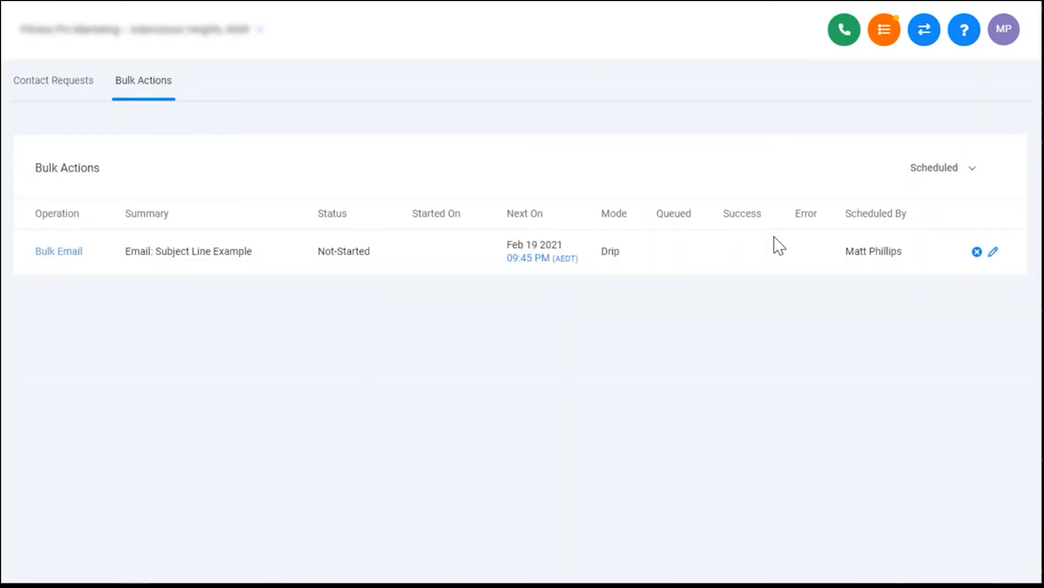
- Check the scheduled bulk email's start time, batch and repeat settings, and cancel its scheduled send
left_click(994, 254)
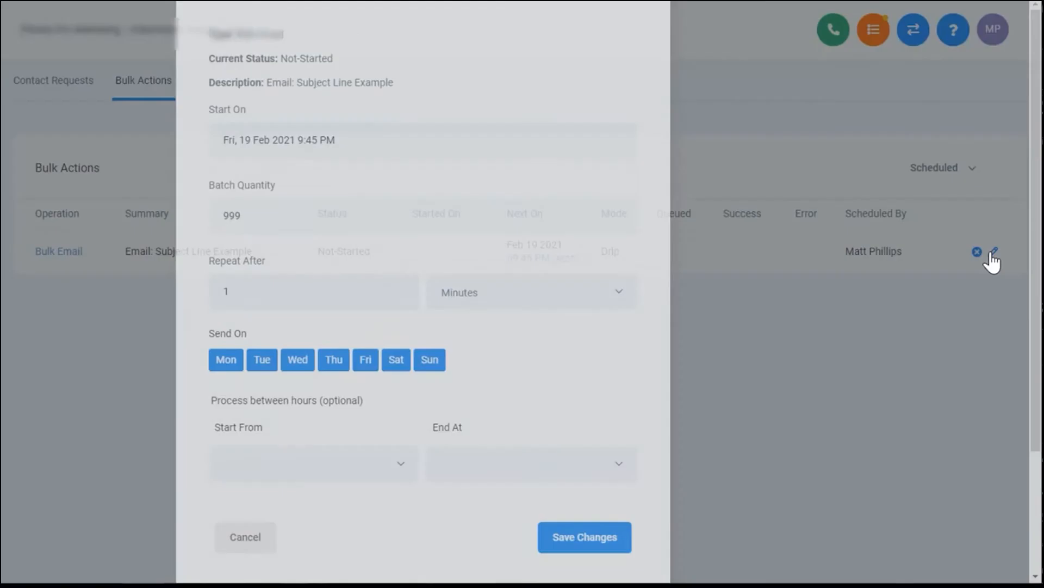
scroll(416, 310, "down", 3)
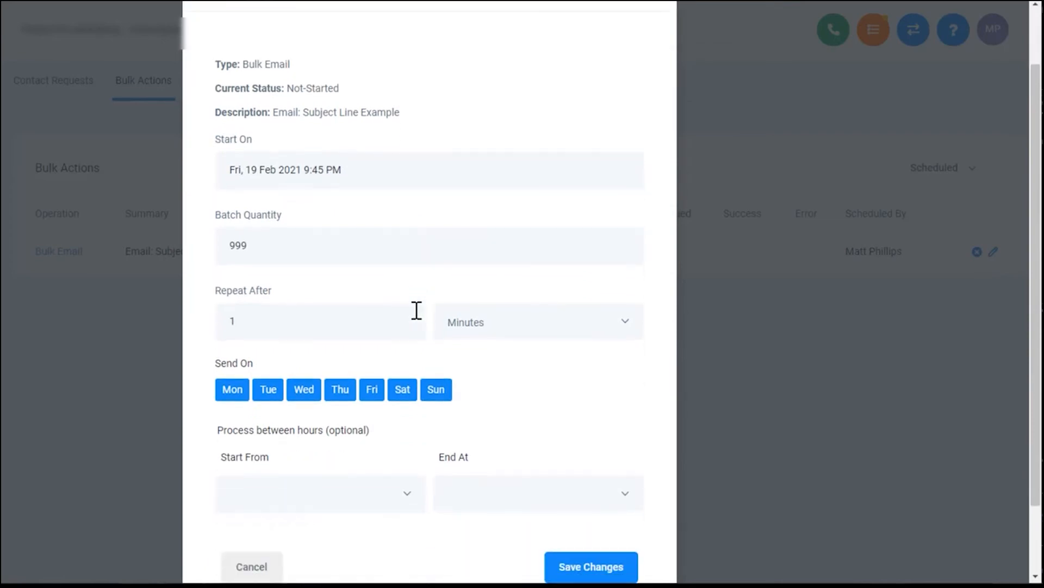
left_click(273, 496)
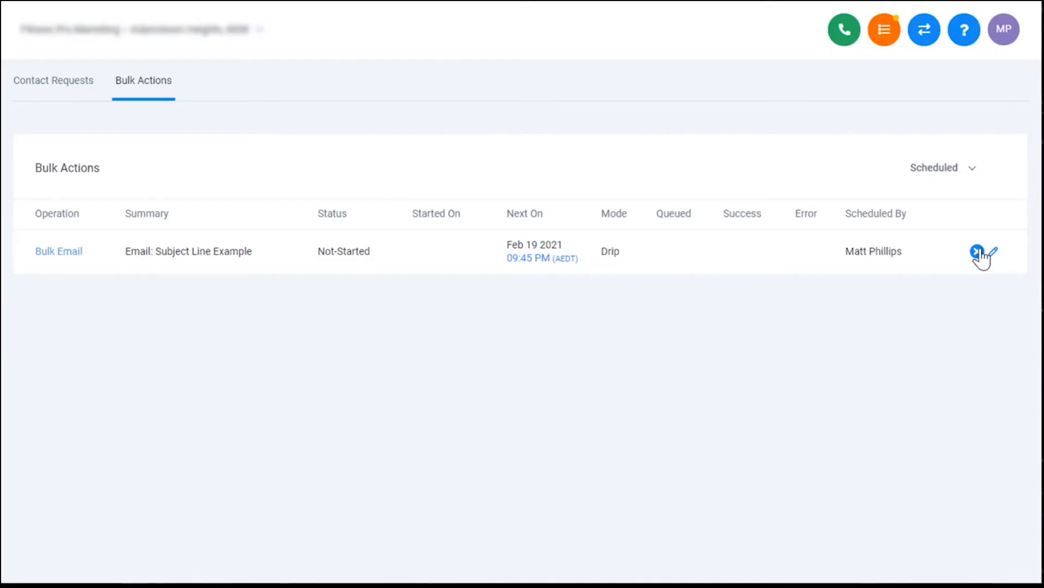
left_click(977, 253)
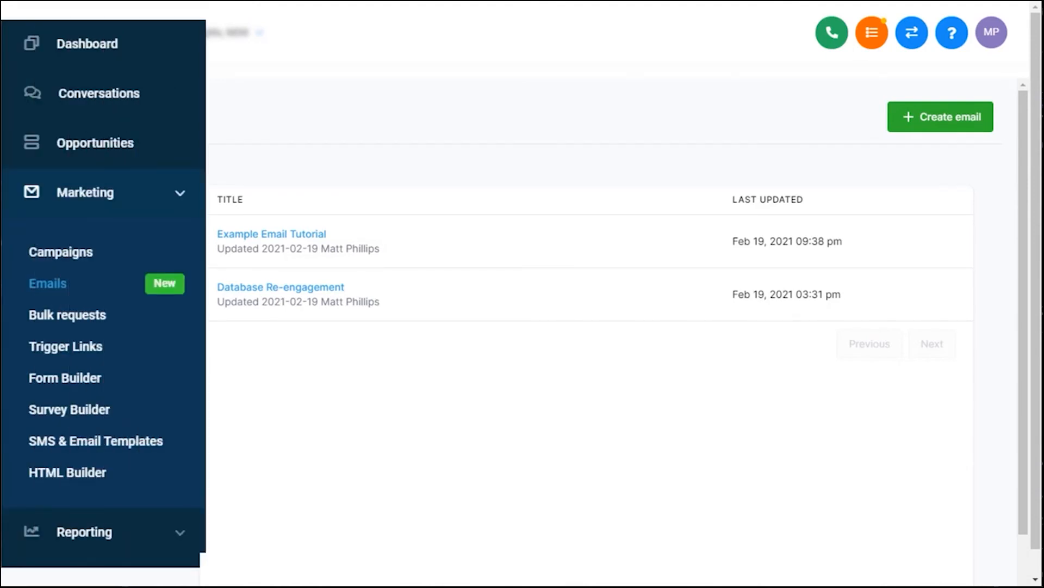
- Open the Contacts / Smart lists page
scroll(119, 272, "down", 5)
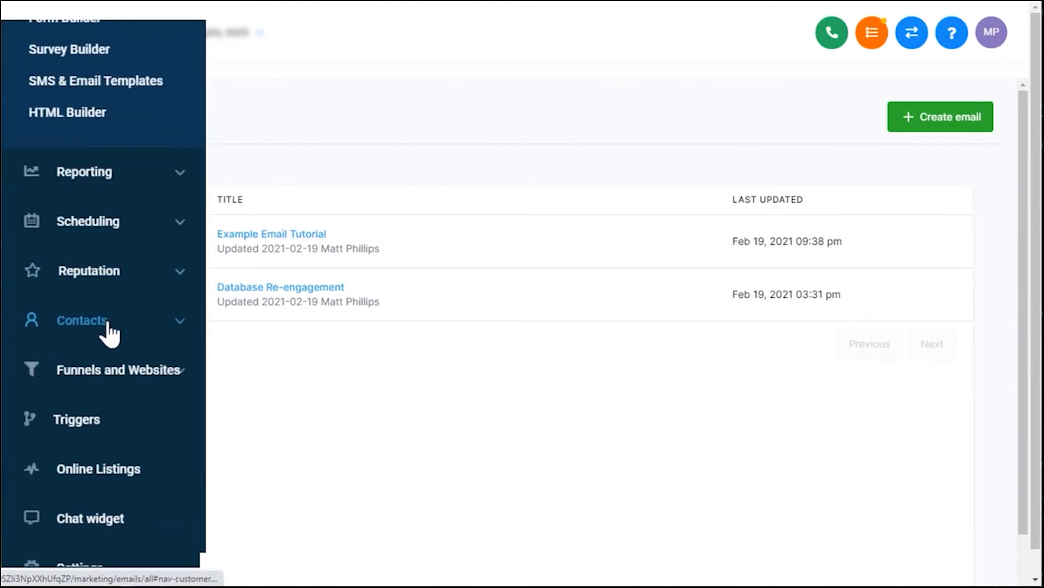
left_click(108, 324)
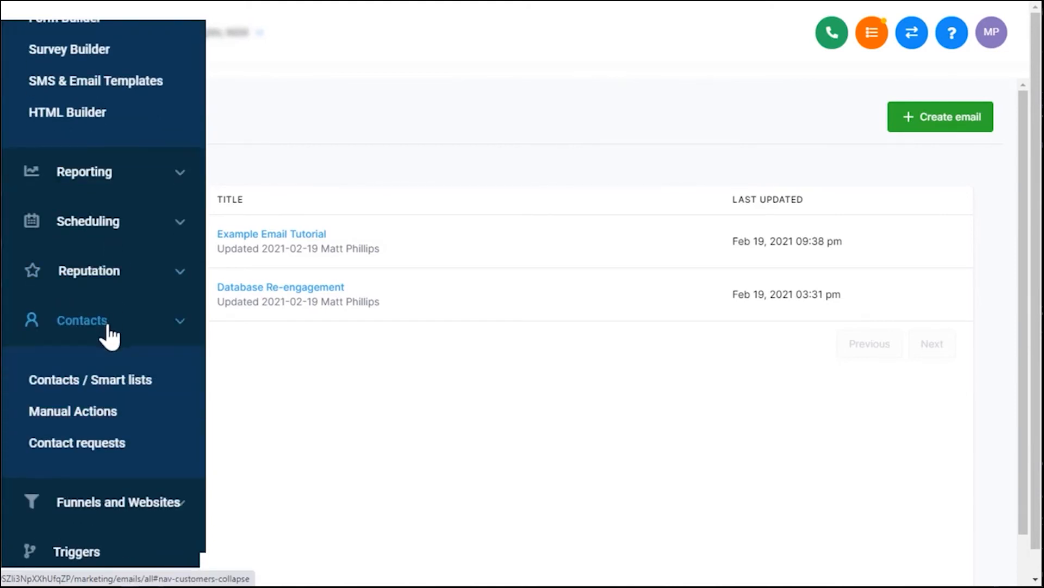
left_click(130, 382)
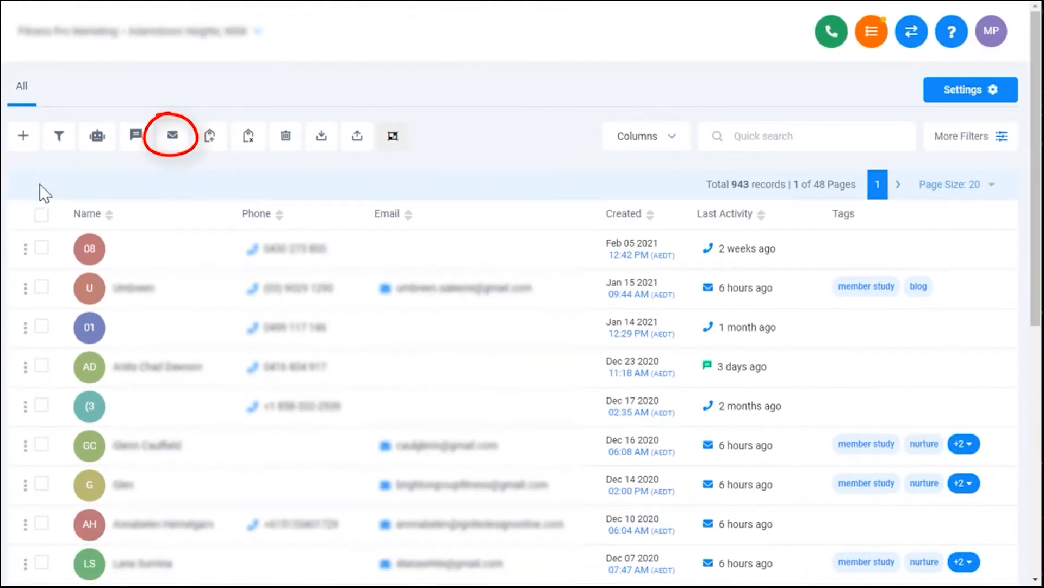
- Prepare a bulk email to all contacts on the page with the Example Email Tutorial template, and discard it unsent
left_click(41, 215)
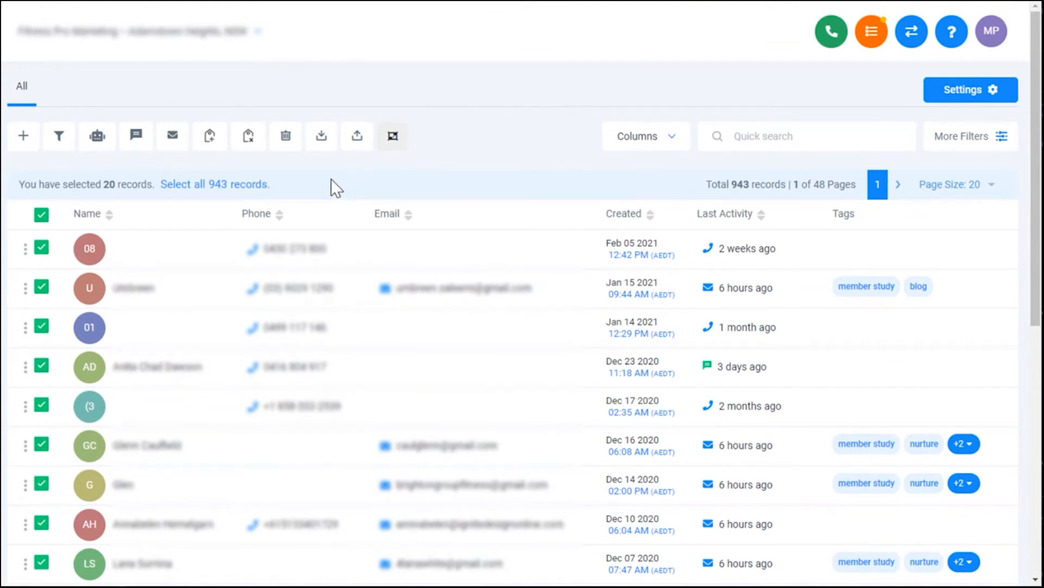
left_click(174, 137)
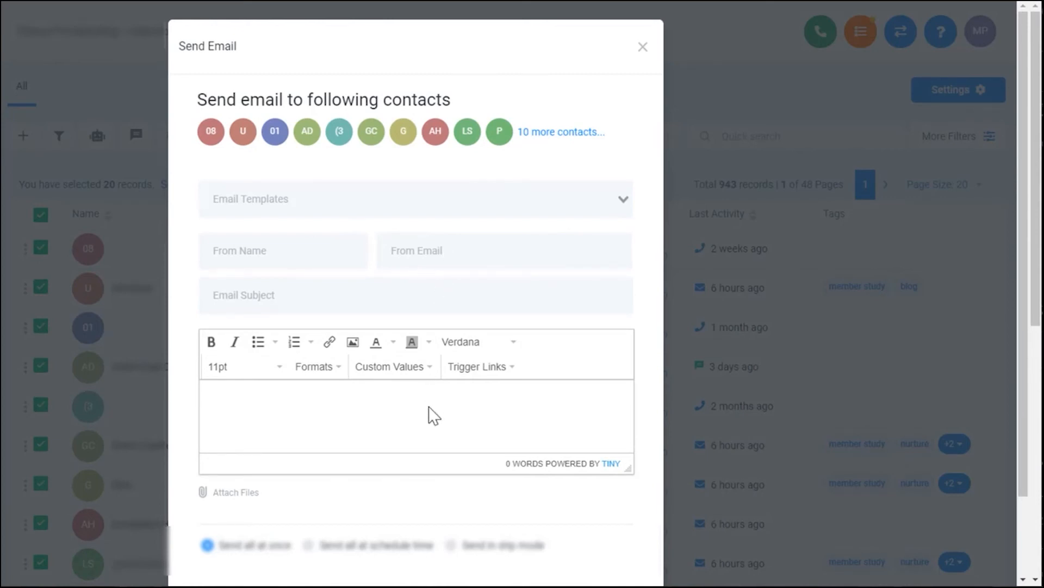
left_click(414, 204)
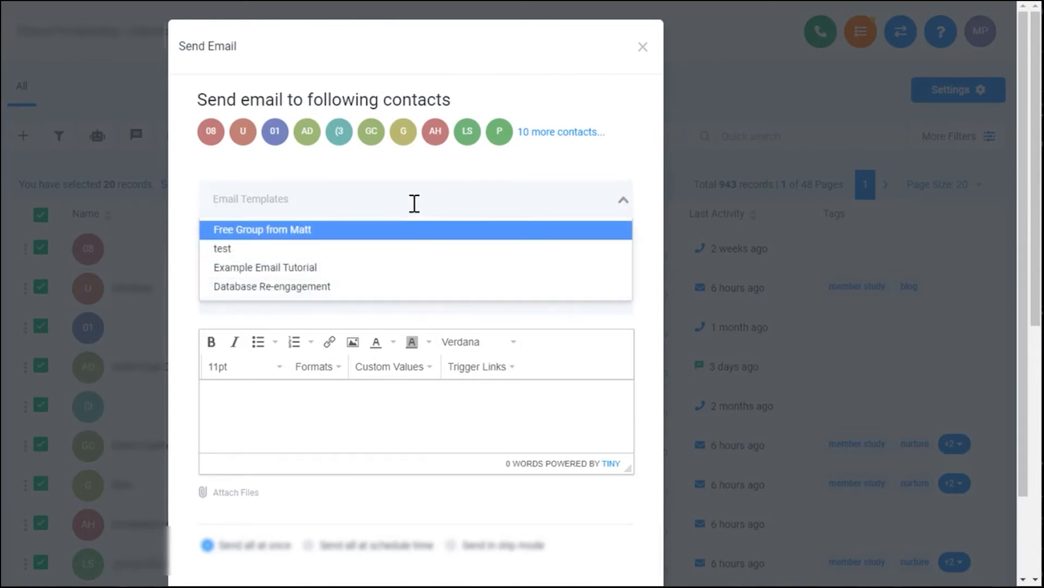
left_click(375, 274)
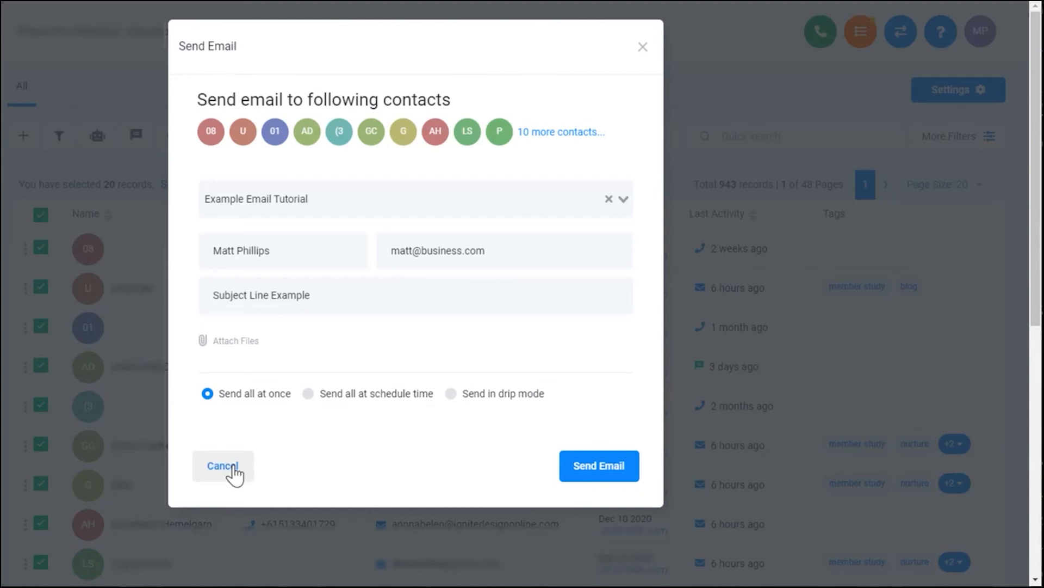
left_click(231, 469)
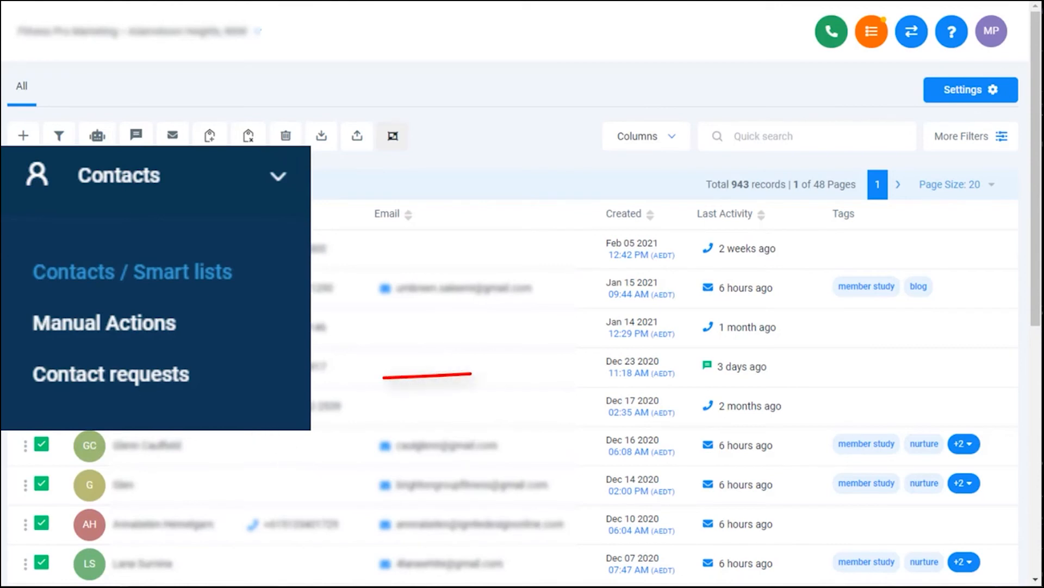
- Open the bulk actions under contact requests and show the completed ones
left_click(140, 374)
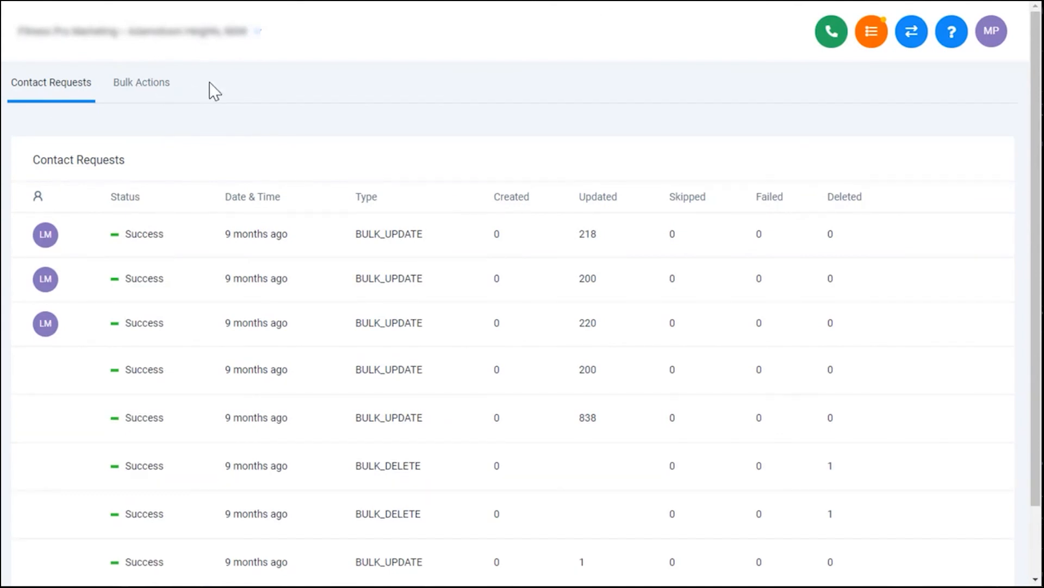
left_click(148, 90)
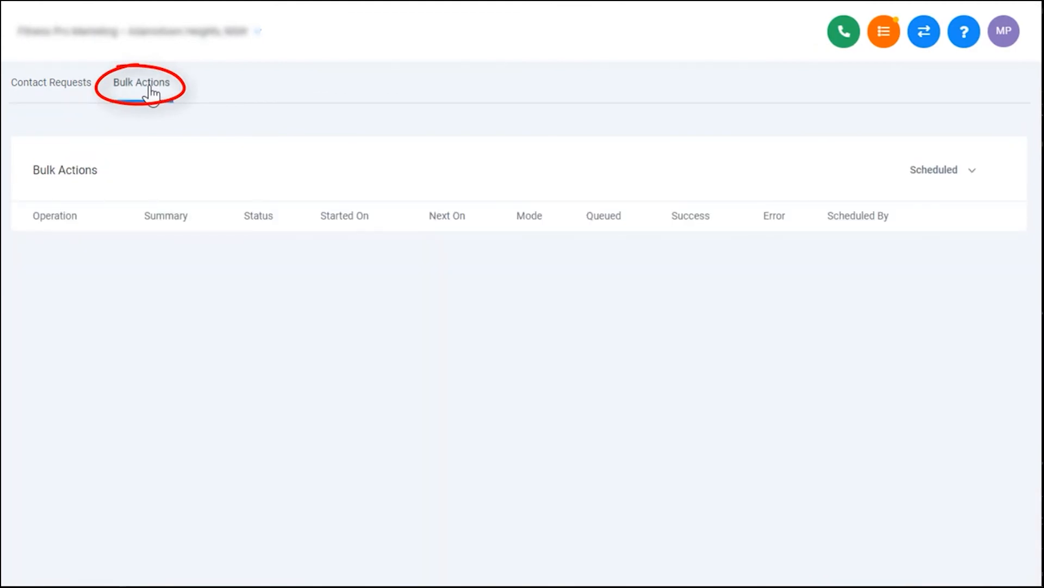
left_click(957, 172)
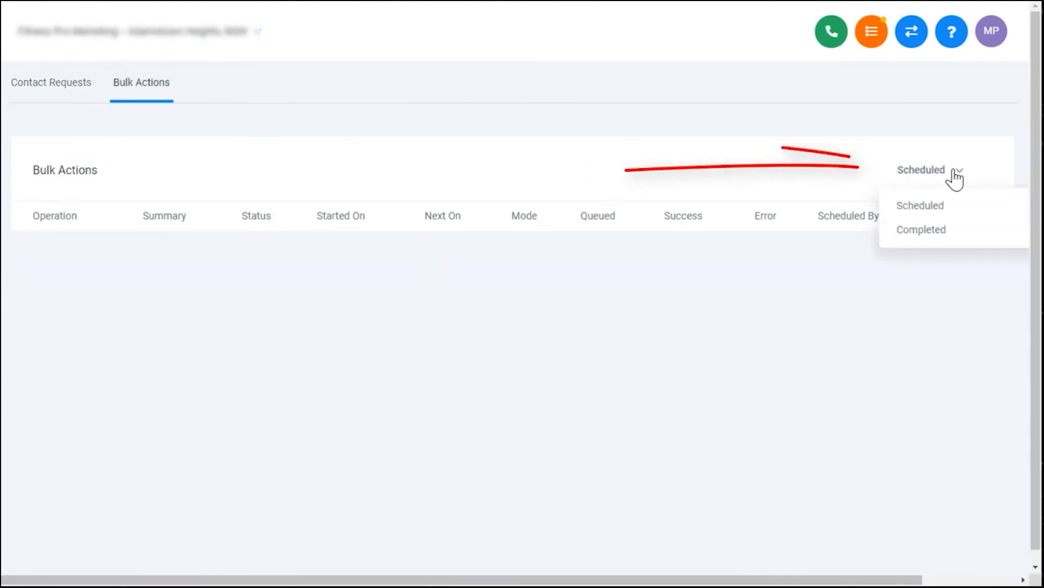
left_click(941, 231)
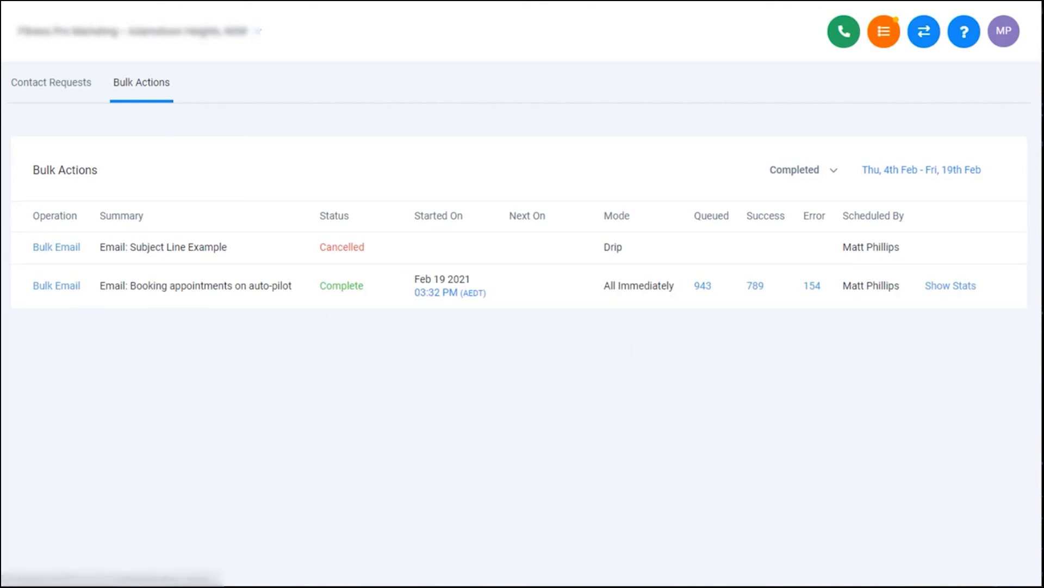
- Go to the marketing campaigns and open the "test email" campaign
mouse_move(129, 330)
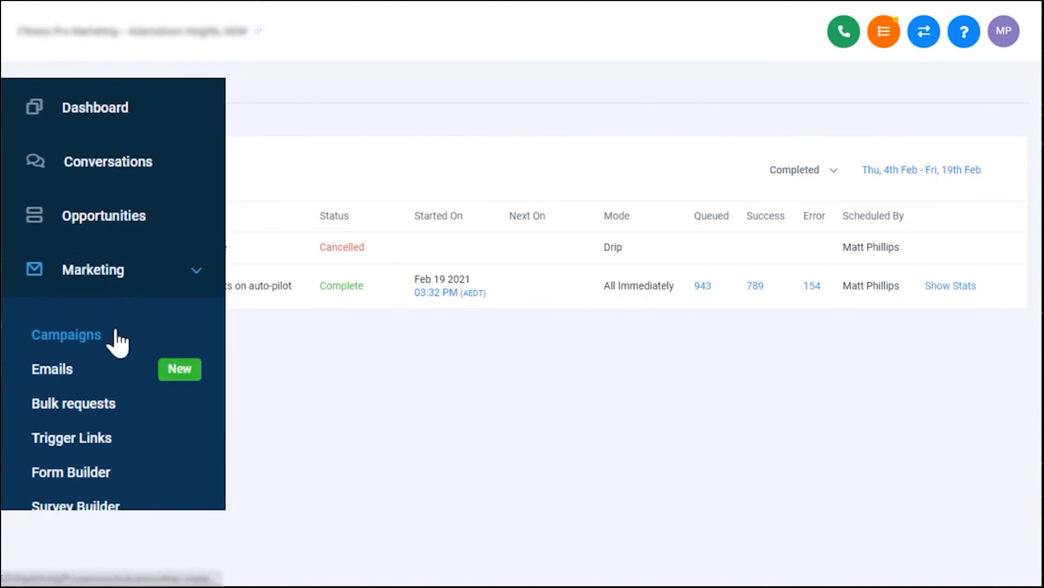
left_click(99, 337)
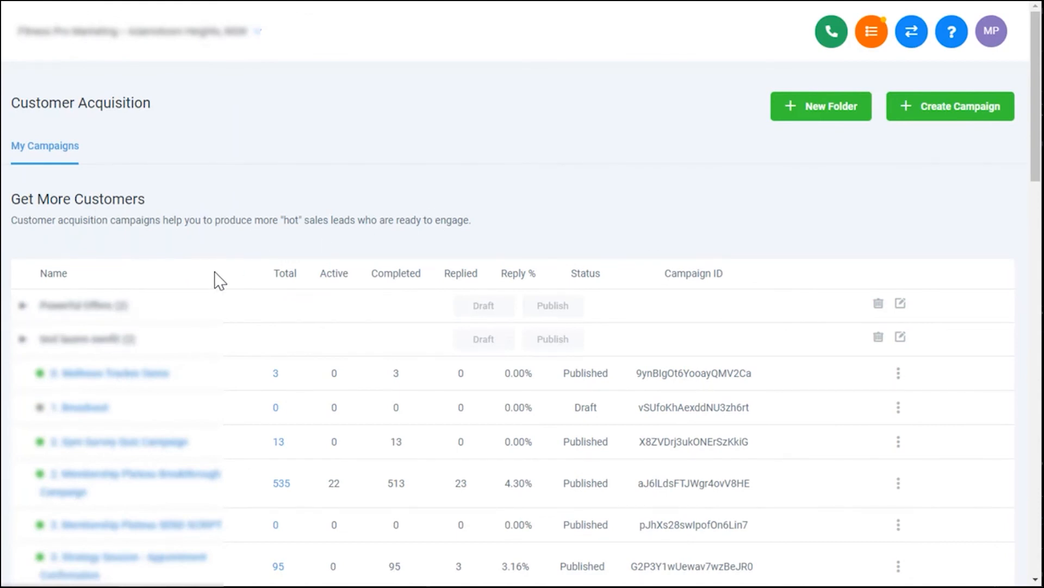
scroll(216, 278, "down", 20)
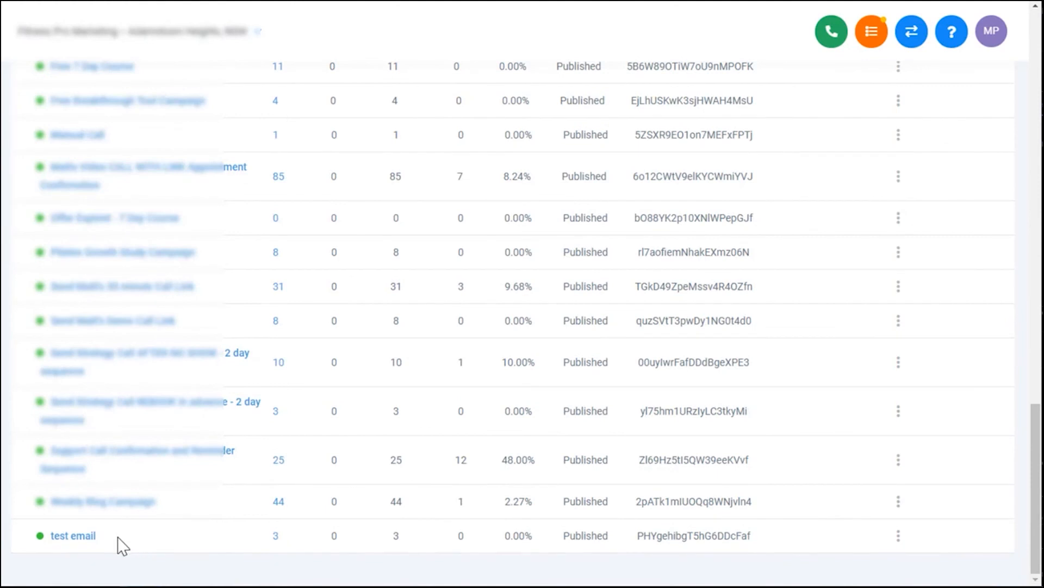
left_click(82, 538)
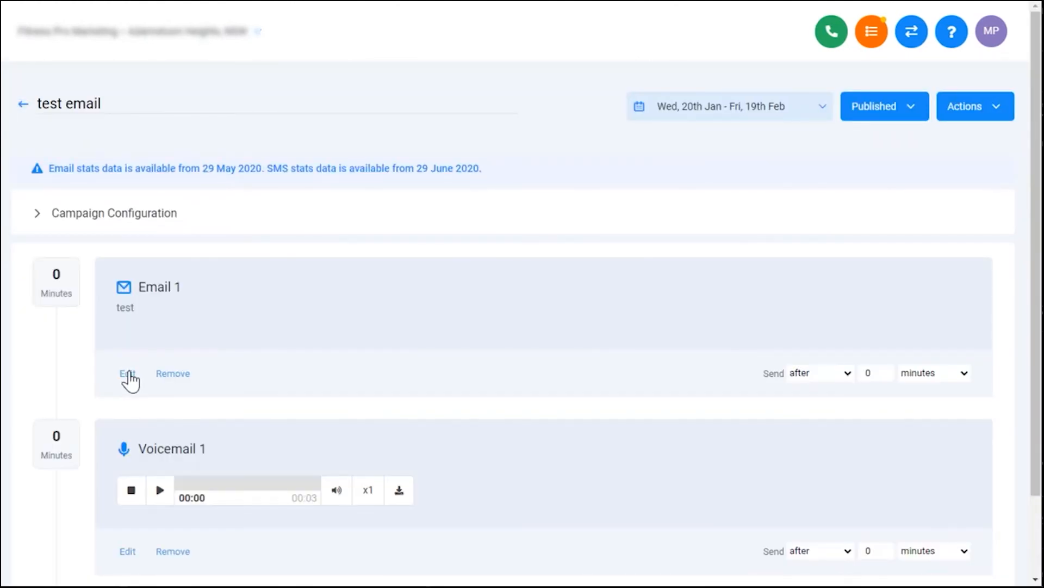
- Add an email event to the end of the campaign and apply the Example Email Tutorial template to it
scroll(168, 475, "down", 2)
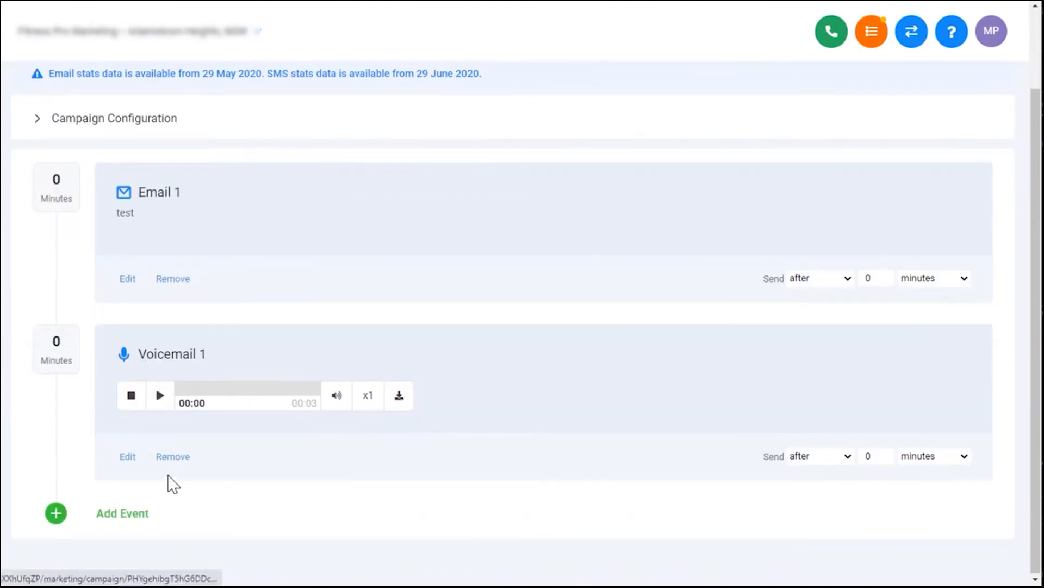
left_click(127, 523)
left_click(315, 193)
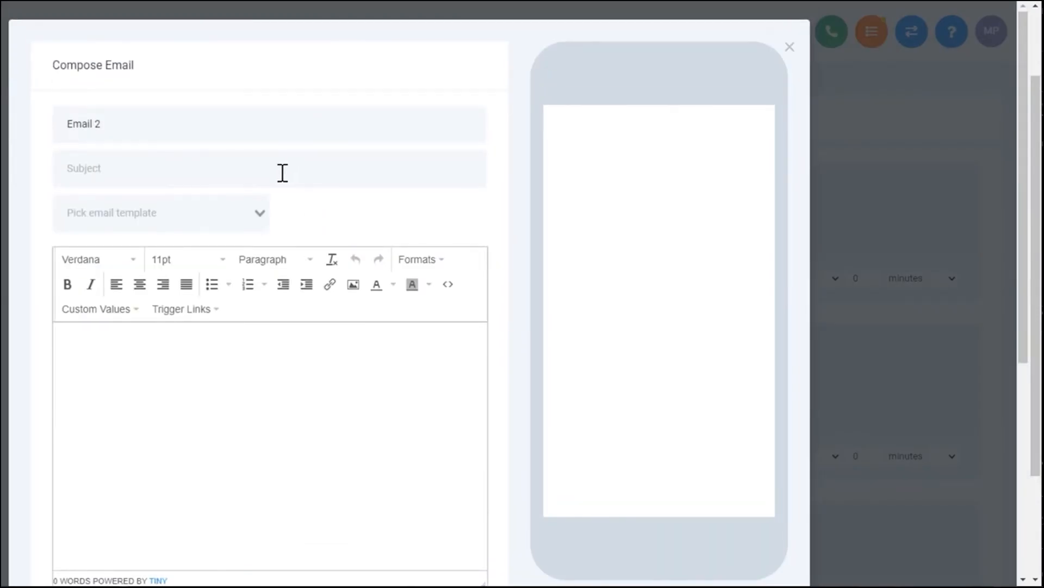
left_click(282, 172)
left_click(255, 214)
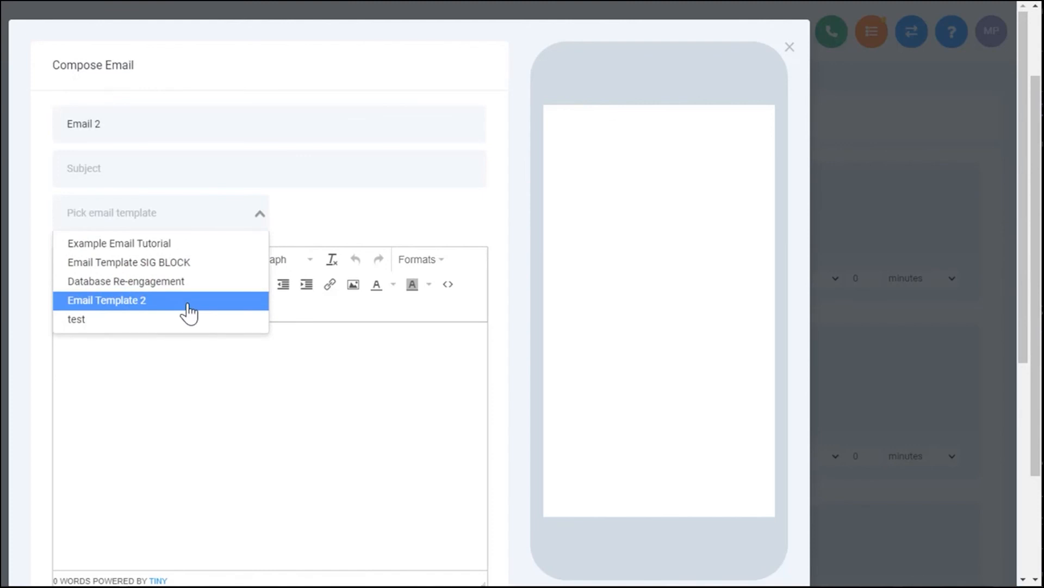
left_click(180, 246)
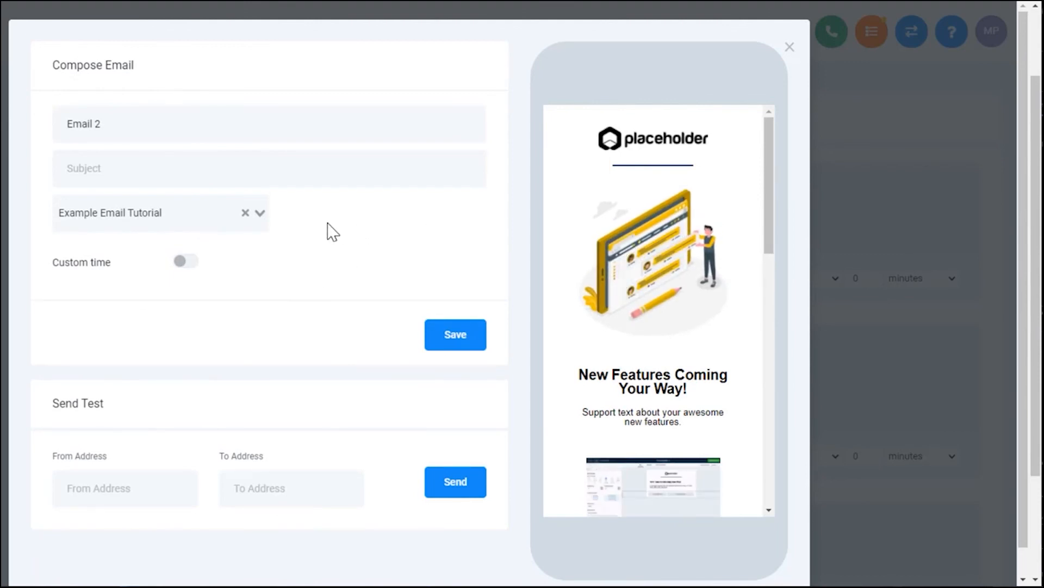
- Enter "Test Subject" as the new email's subject, save it, and check the event in the campaign
left_click(444, 341)
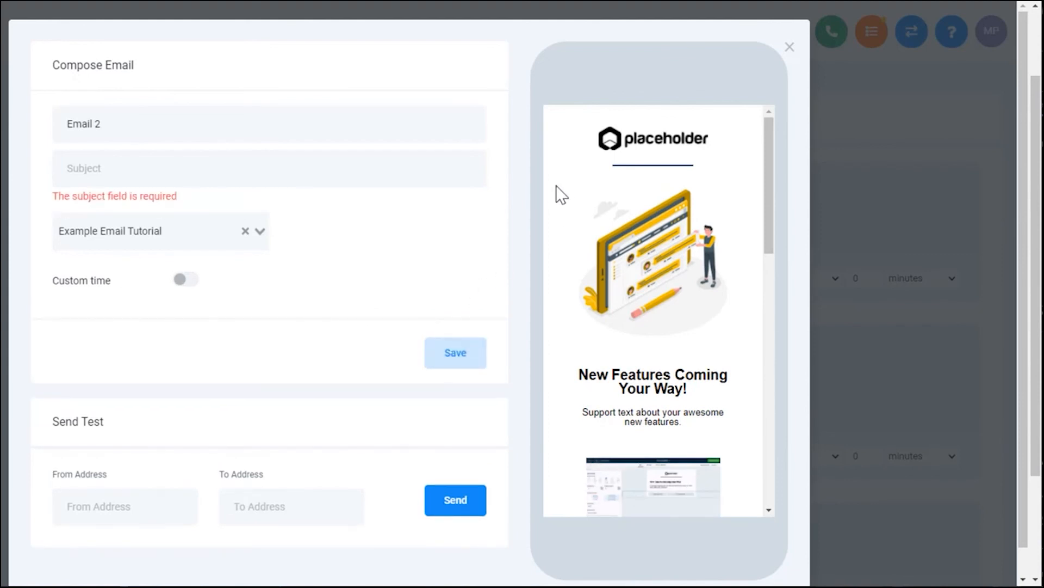
type("Test Subject")
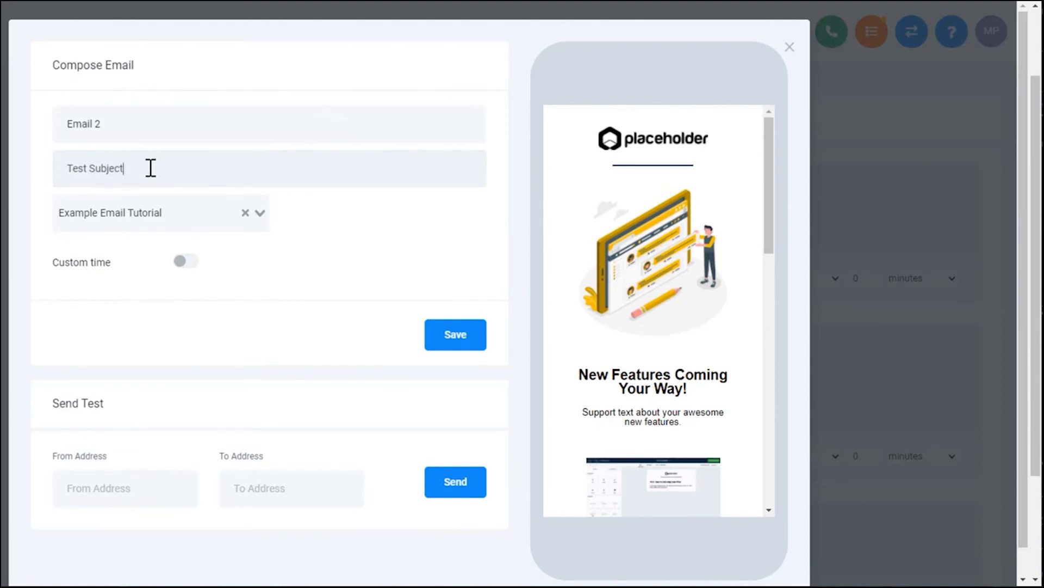
left_click_drag(149, 168, 50, 168)
left_click(175, 170)
left_click_drag(175, 170, 47, 174)
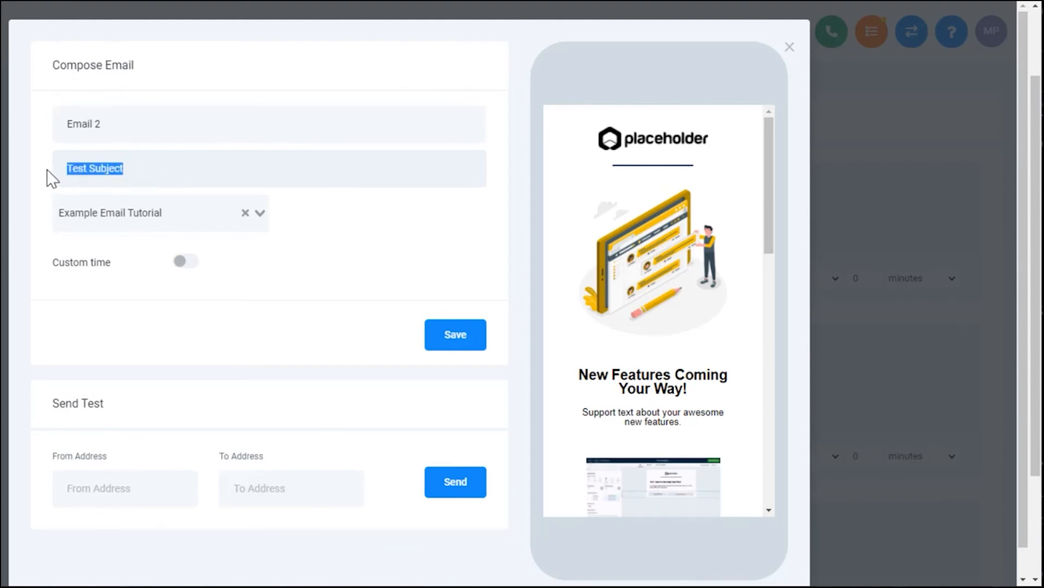
left_click(155, 163)
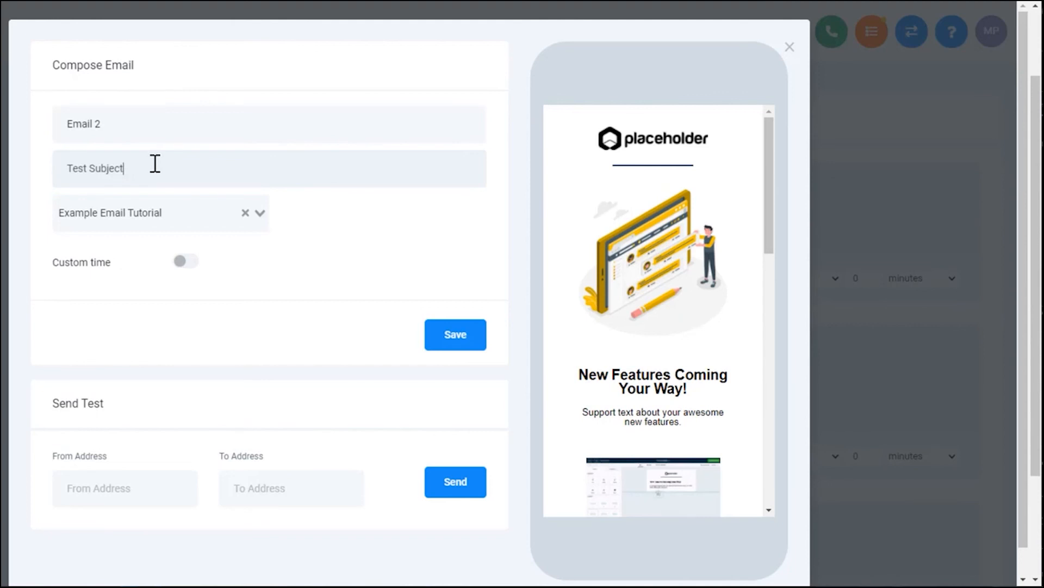
left_click(456, 335)
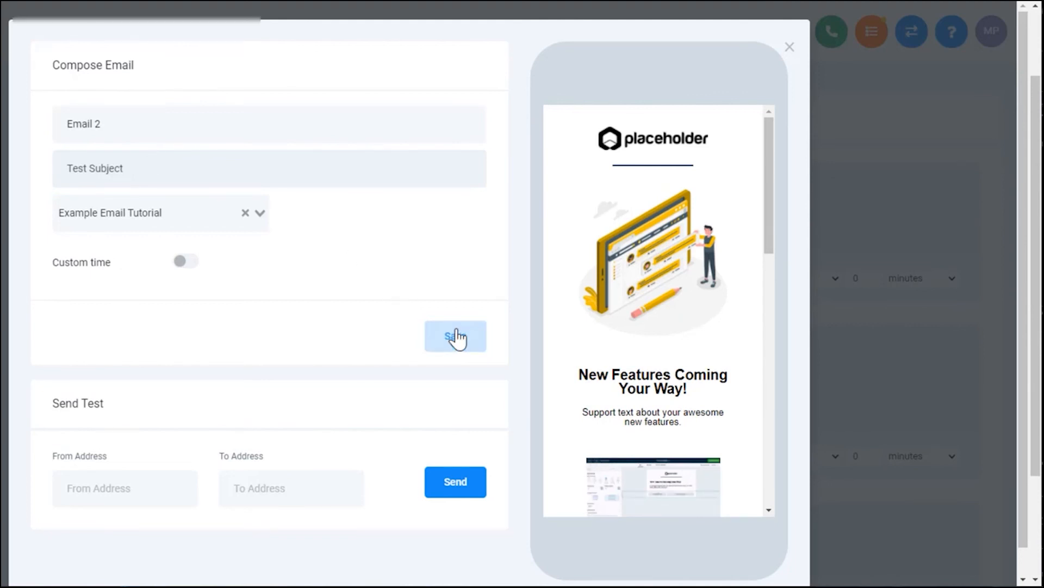
scroll(446, 370, "down", 3)
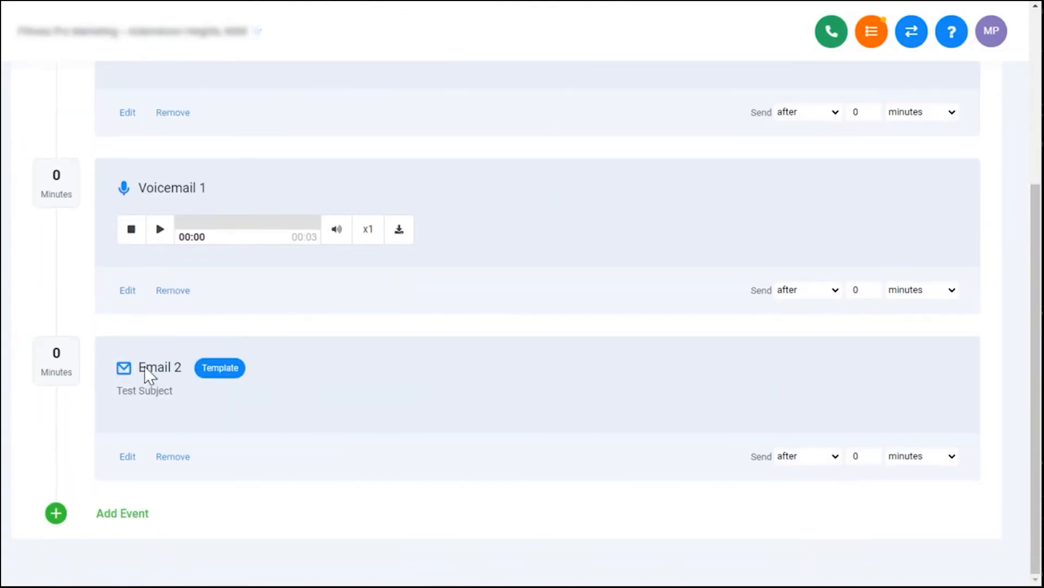